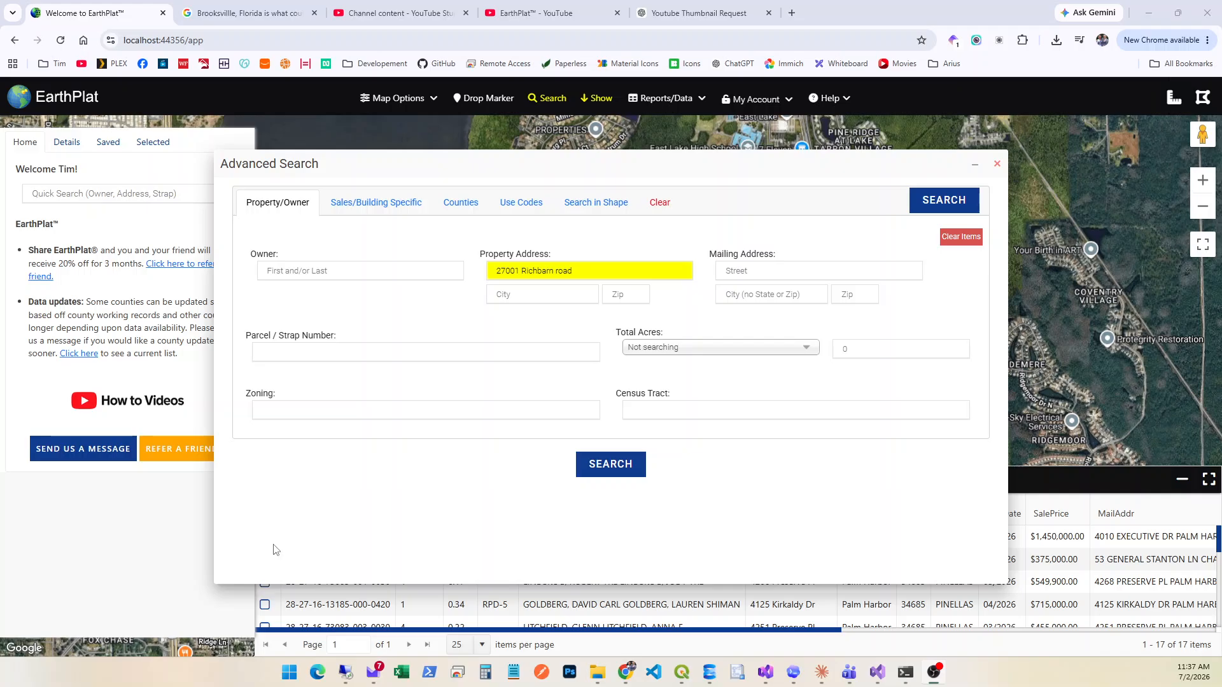
Run the advanced search for the entered property address and open the matching parcel's details, reviewing its results row.
{"action": "left_click", "coordinate": [623, 467]}
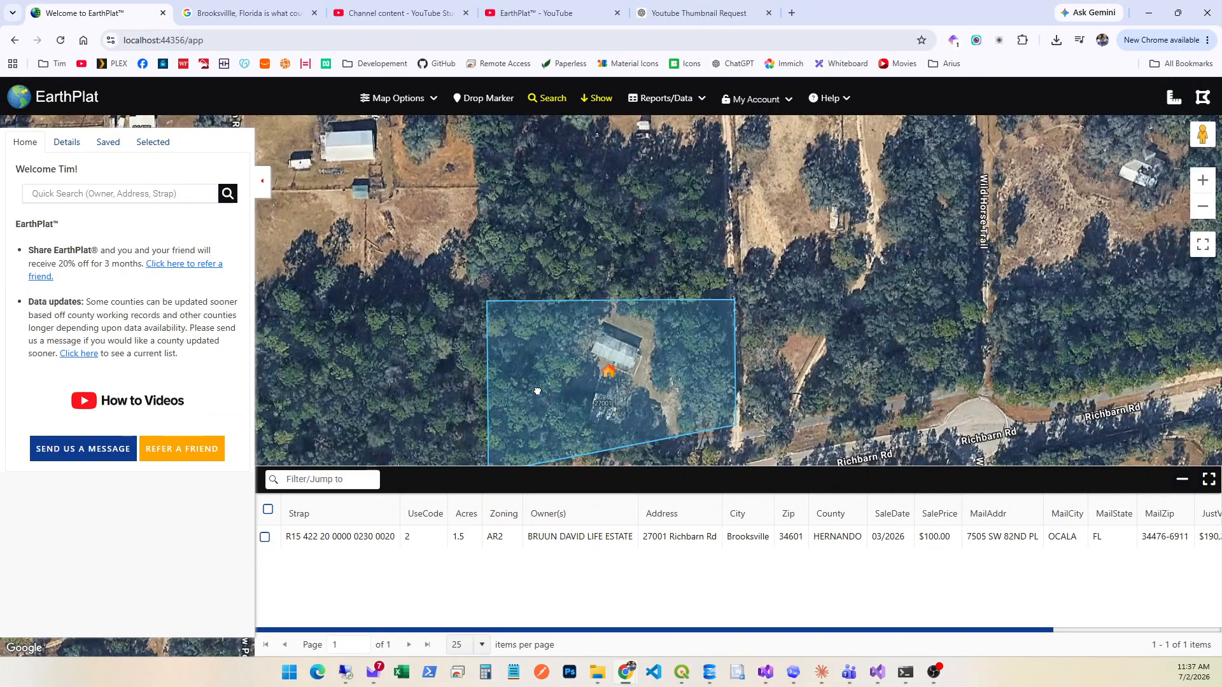
{"action": "left_click_drag", "start_coordinate": [546, 398], "coordinate": [596, 308]}
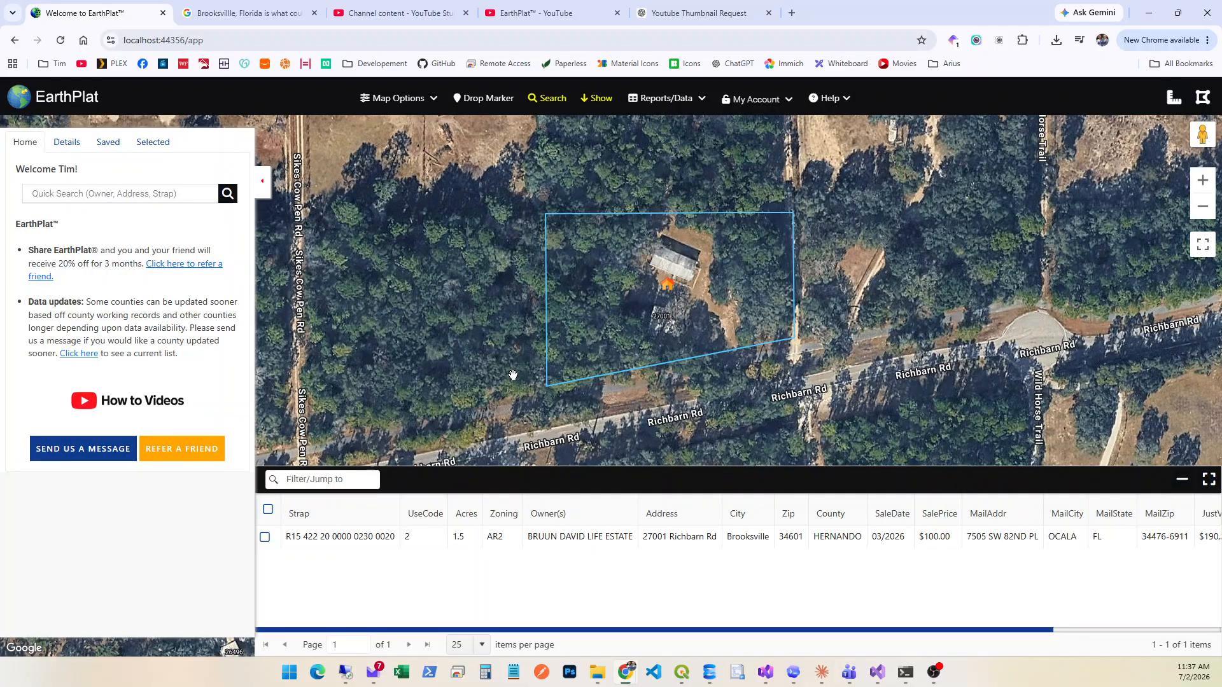
{"action": "left_click", "coordinate": [360, 543]}
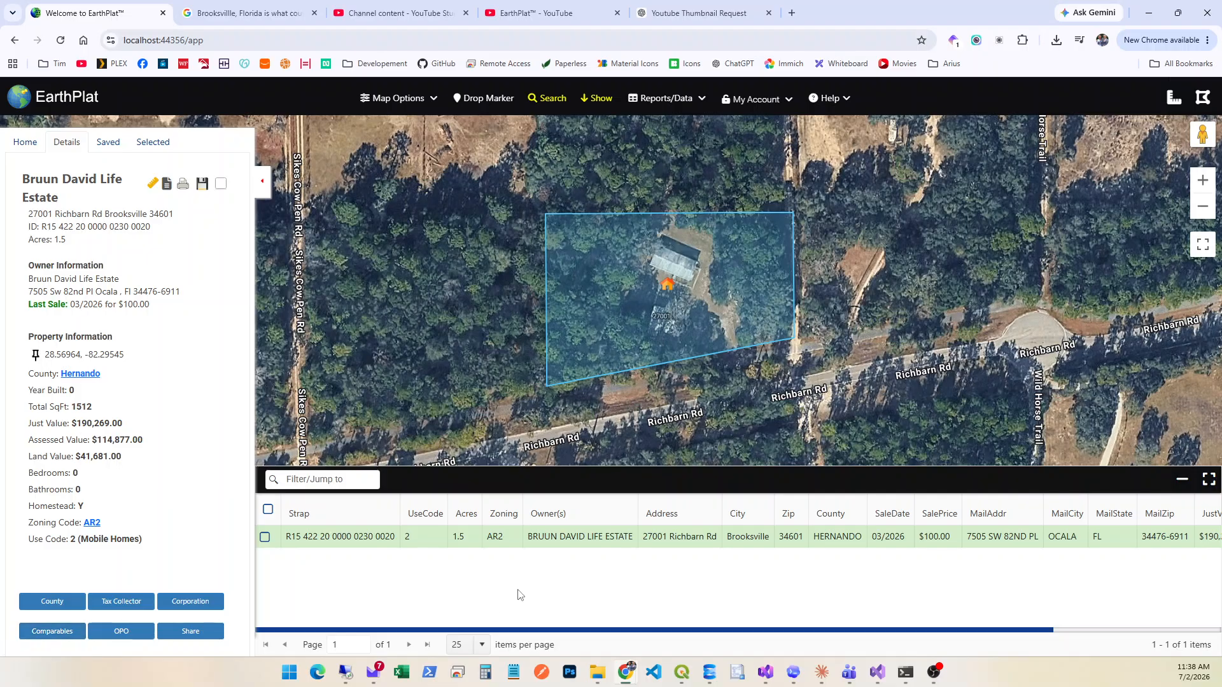
{"action": "left_click_drag", "start_coordinate": [538, 630], "coordinate": [735, 644]}
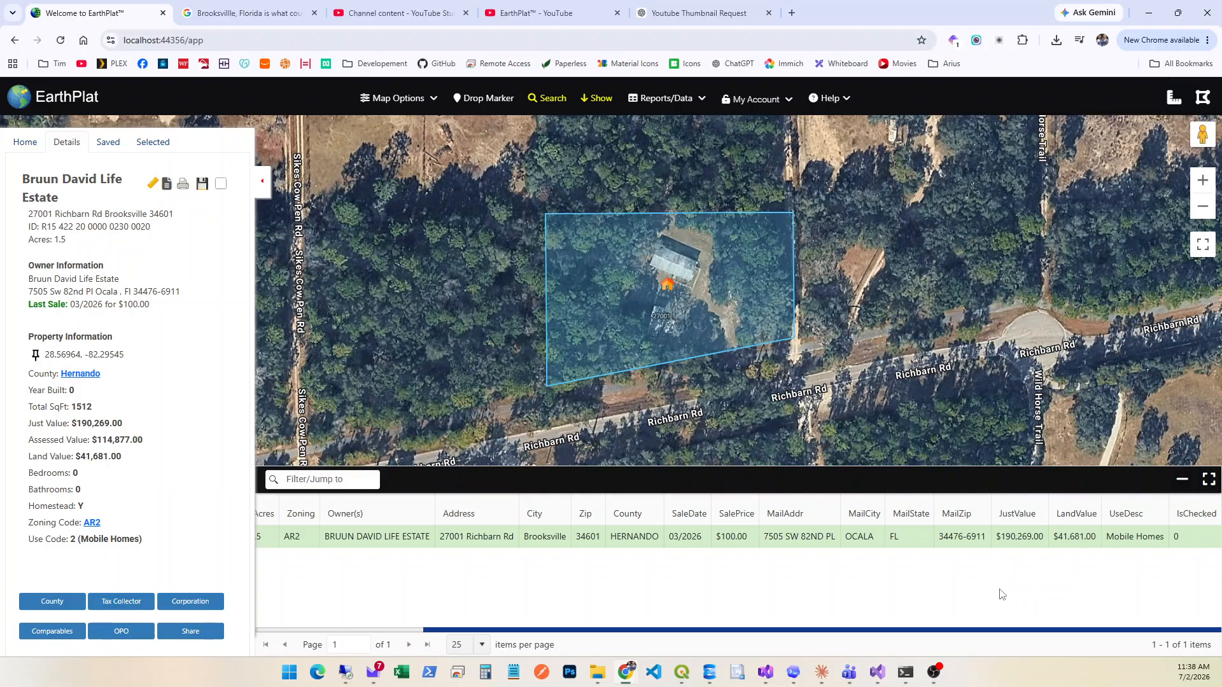
{"action": "left_click_drag", "start_coordinate": [909, 632], "coordinate": [618, 620]}
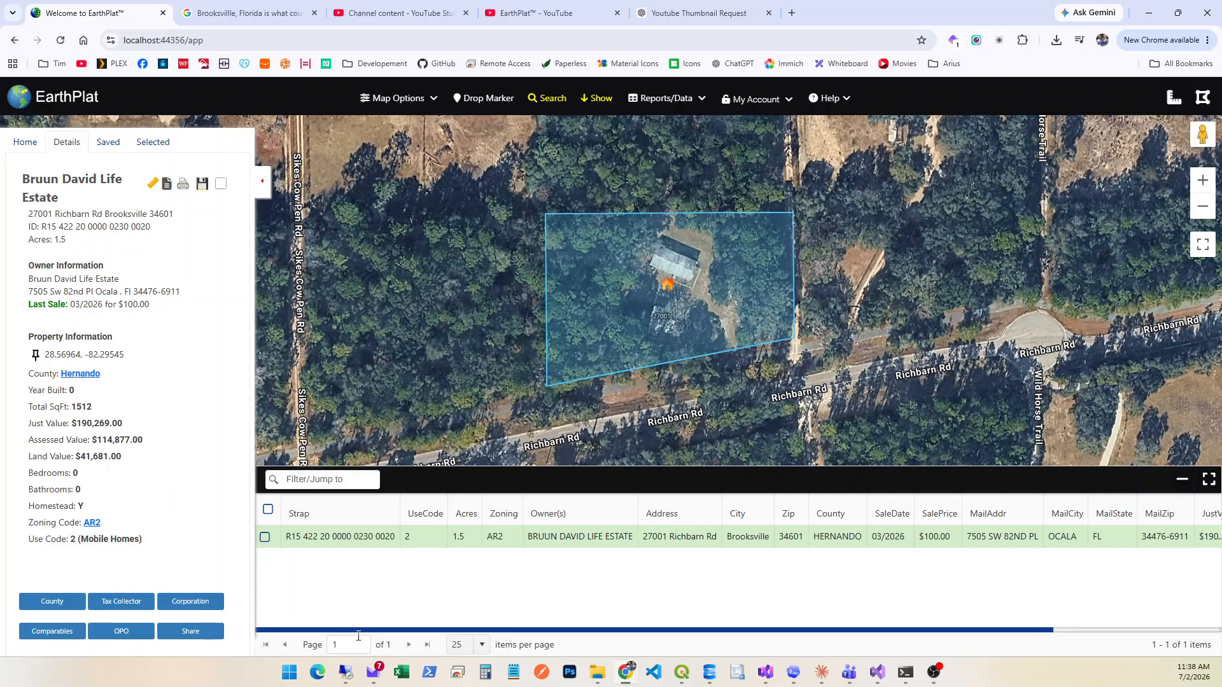
Run a comparable sales search for the parcel with a 6-mile radius, limited to similar property types.
{"action": "left_click", "coordinate": [44, 635]}
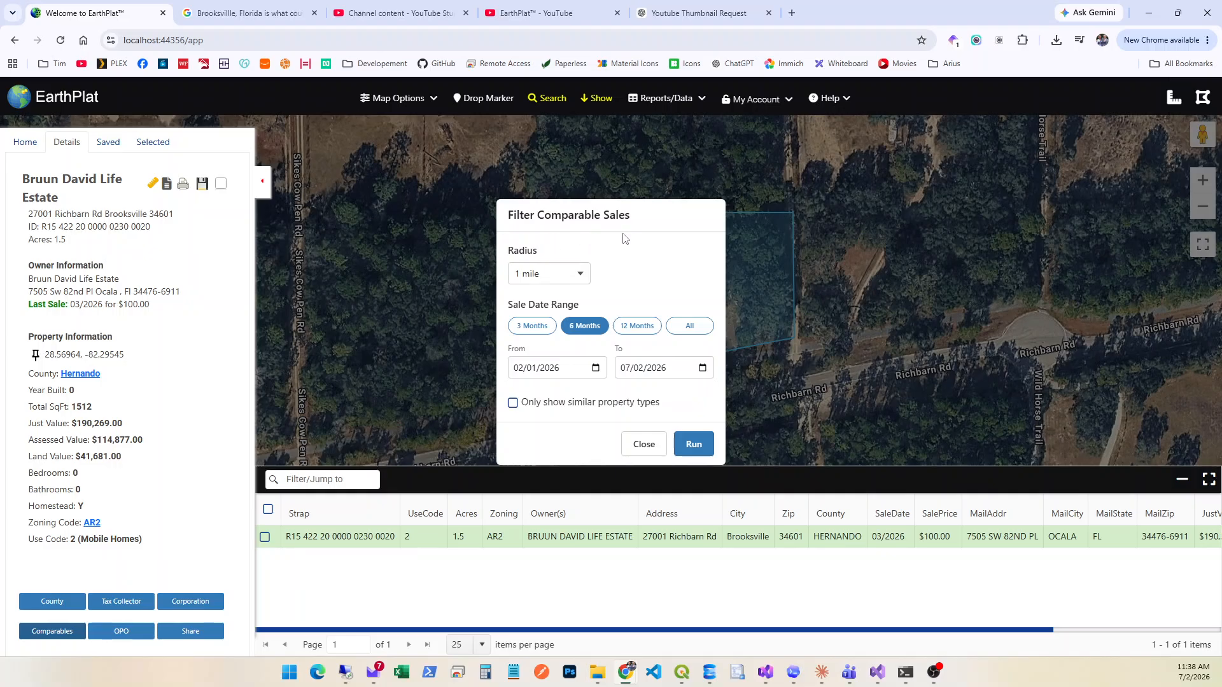
{"action": "left_click", "coordinate": [581, 282]}
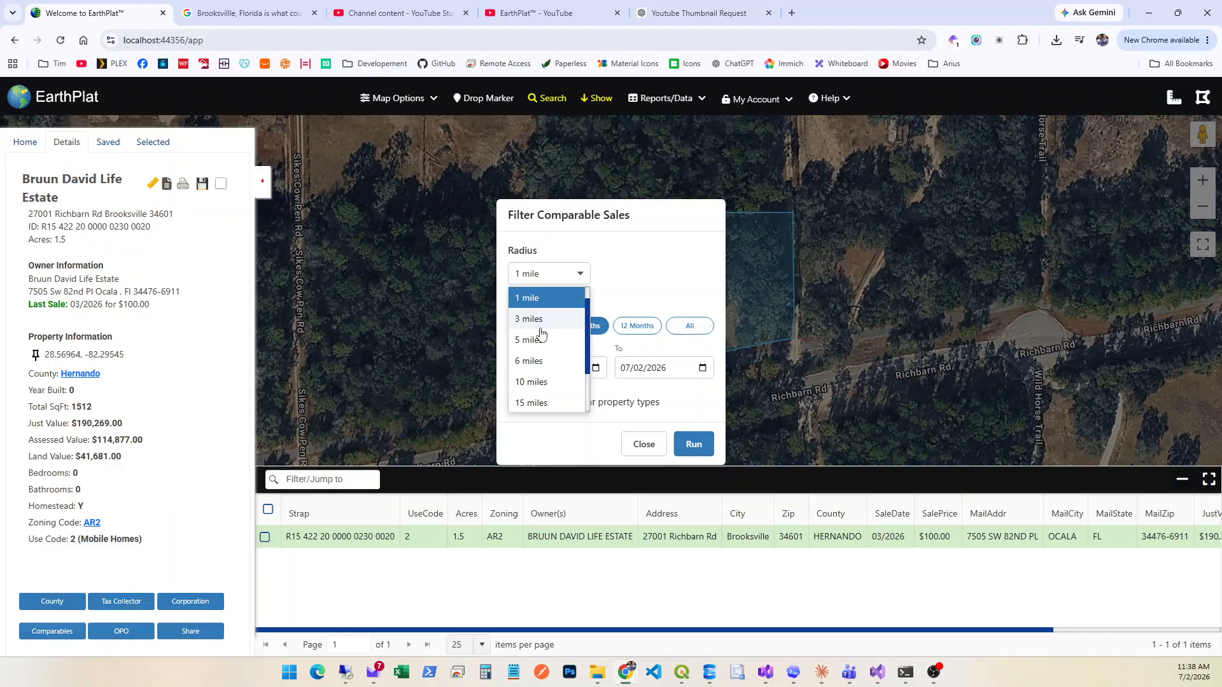
{"action": "left_click", "coordinate": [531, 362]}
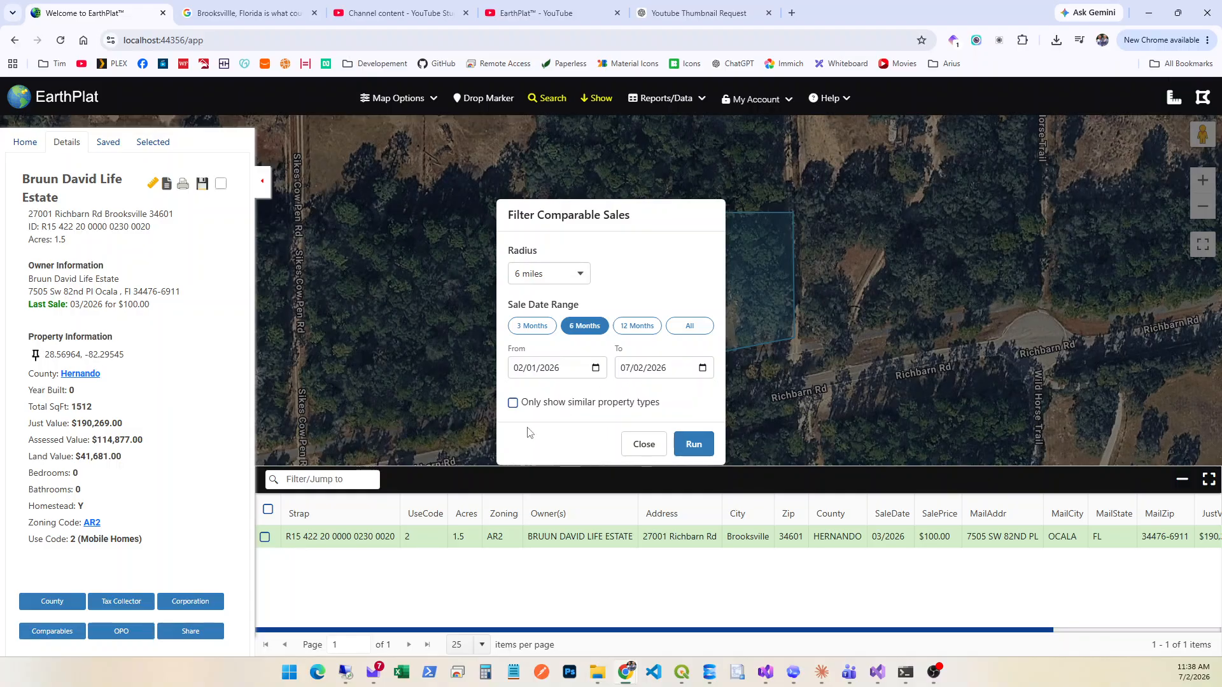
{"action": "left_click", "coordinate": [511, 406]}
{"action": "left_click", "coordinate": [693, 444]}
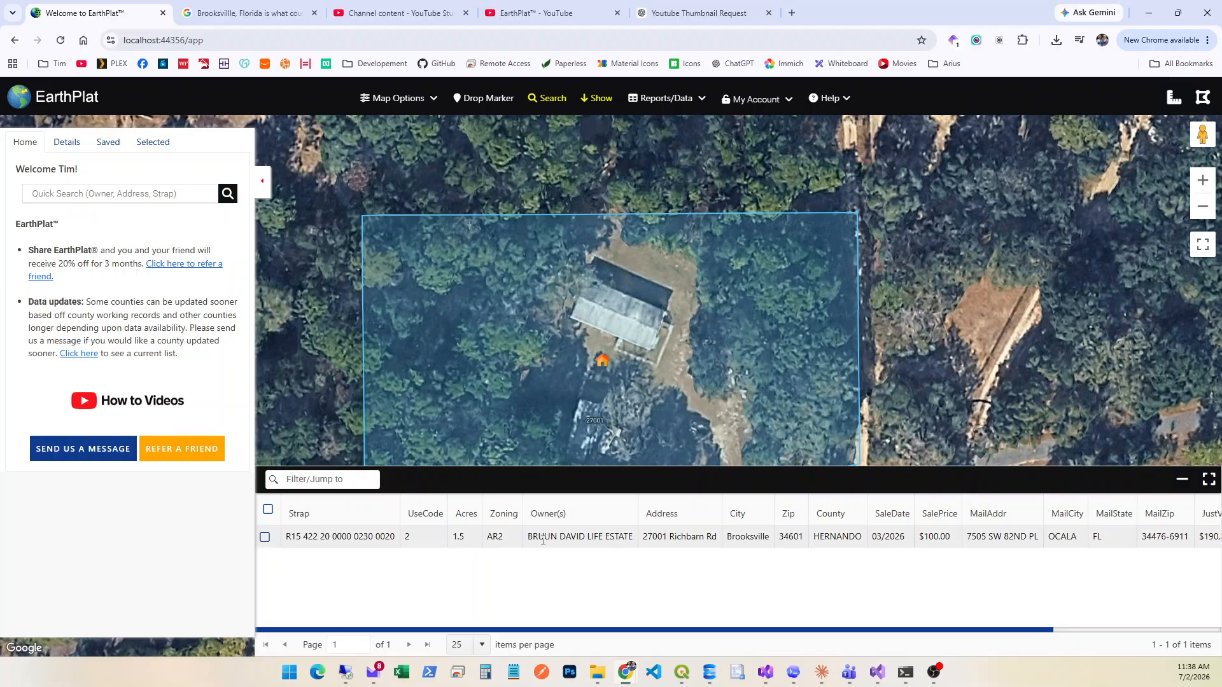
Reselect the subject parcel and rerun its comparable sales search with the radius set to 10 miles.
{"action": "left_click_drag", "start_coordinate": [922, 401], "coordinate": [967, 303]}
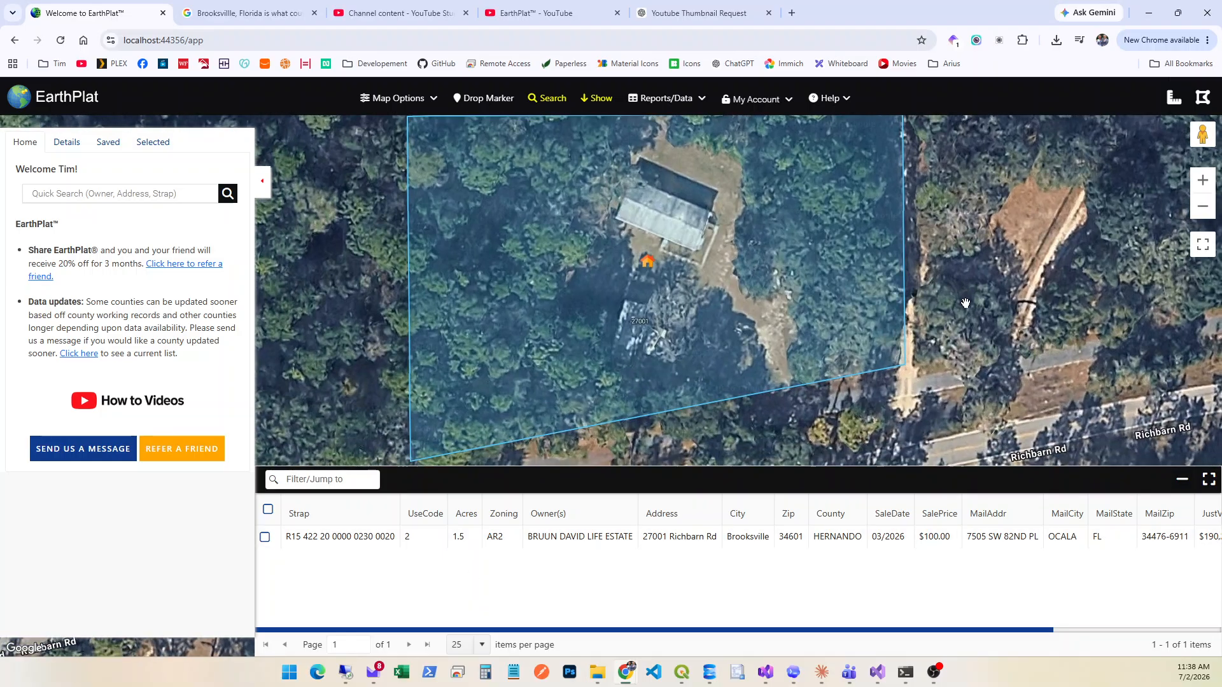
{"action": "left_click", "coordinate": [382, 537]}
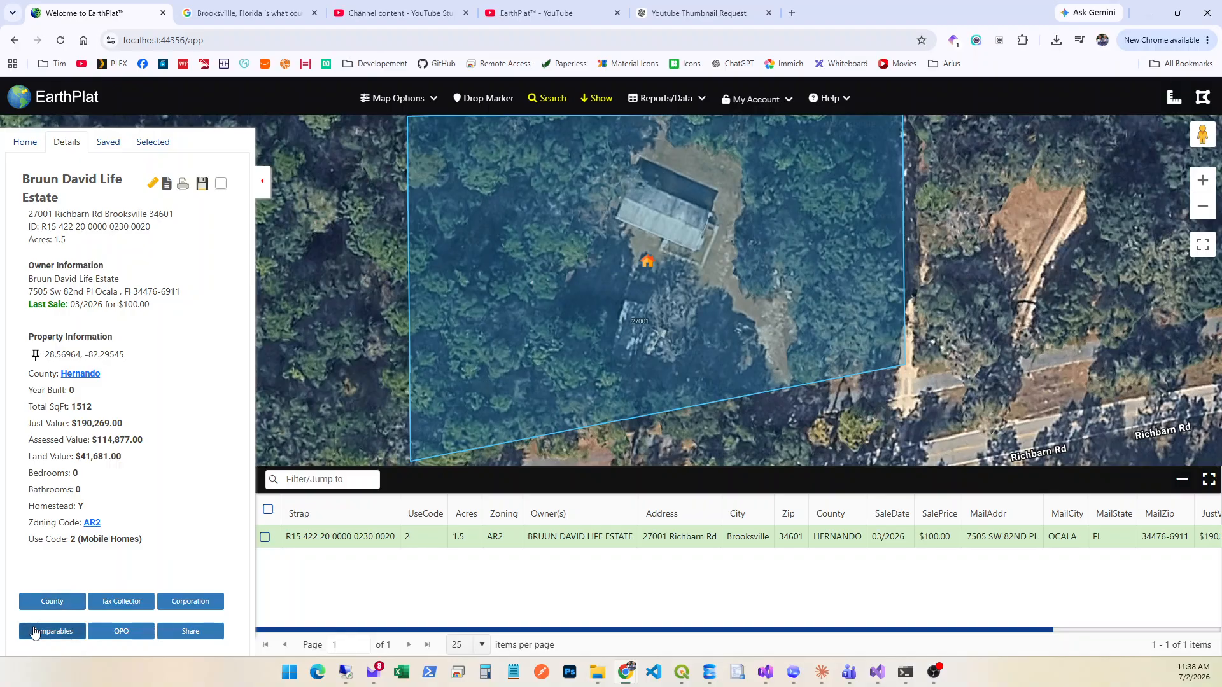
{"action": "left_click", "coordinate": [35, 631]}
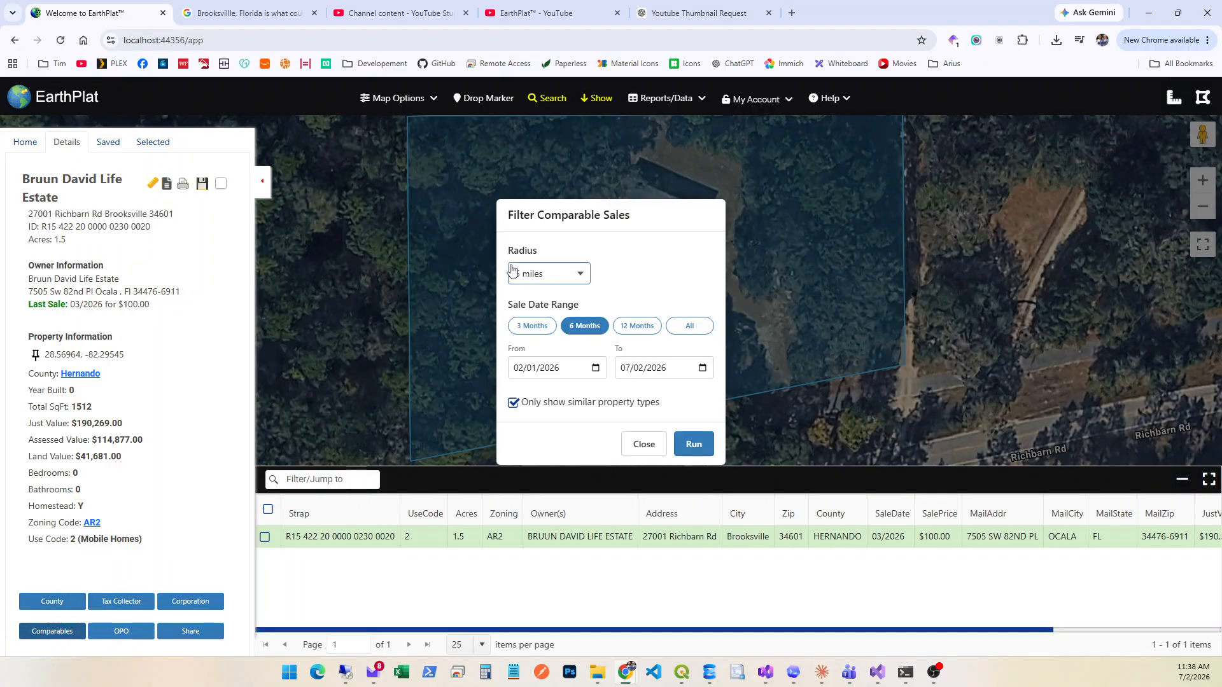
{"action": "left_click", "coordinate": [570, 280]}
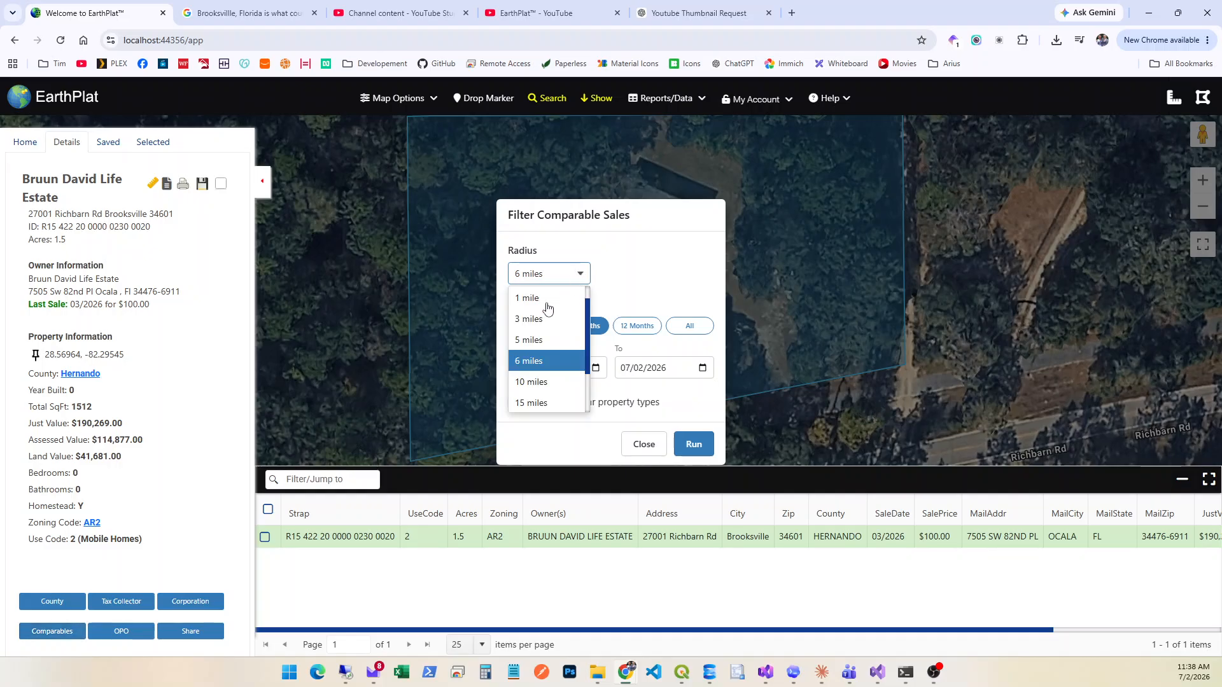
{"action": "left_click", "coordinate": [517, 380]}
{"action": "left_click", "coordinate": [694, 444]}
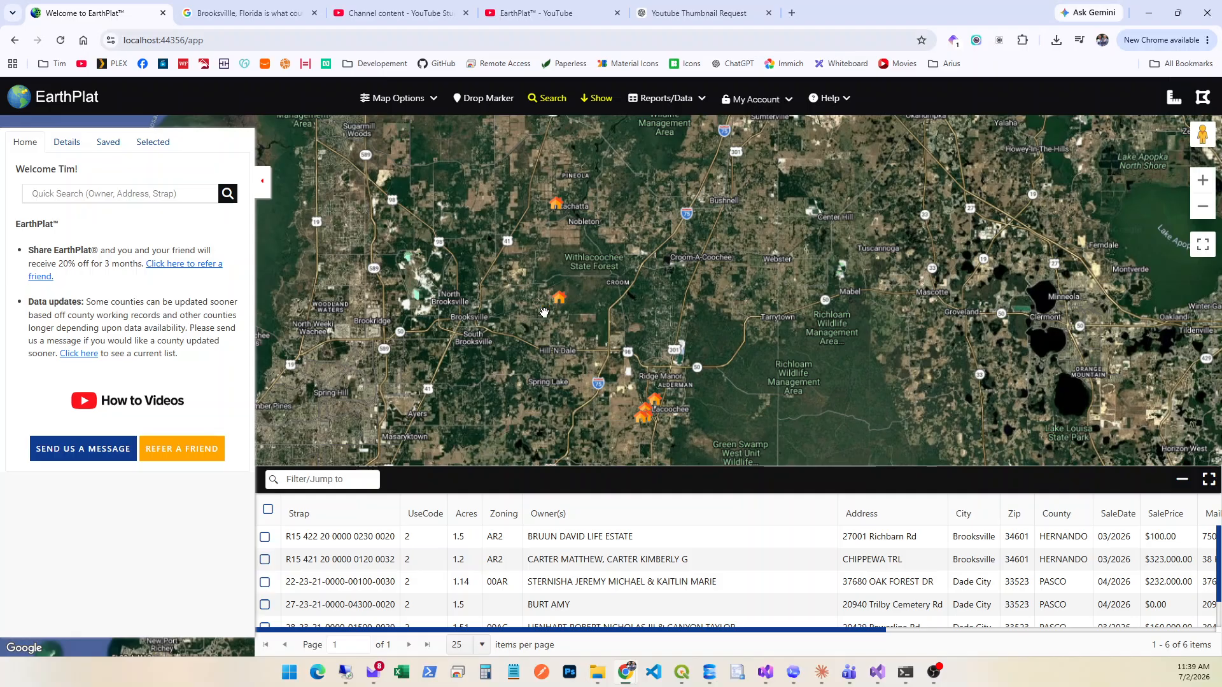
Open the saved parcels list and save all six properties from the comparables search using their map markers.
{"action": "left_click", "coordinate": [107, 143]}
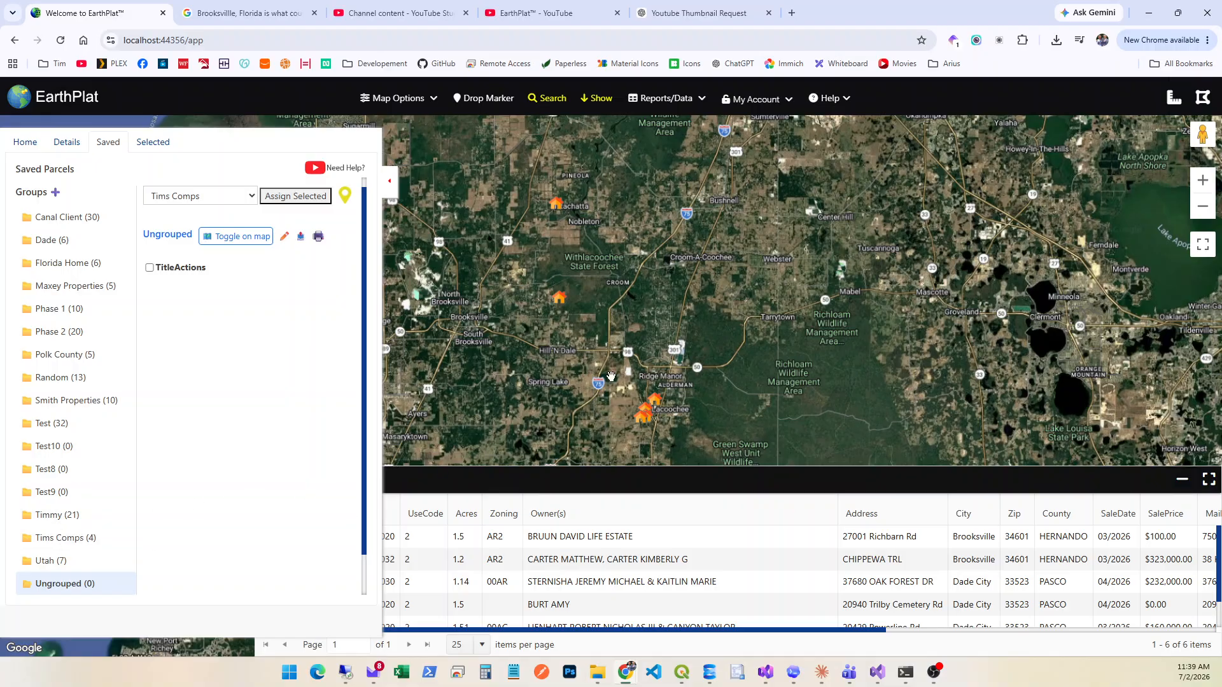
{"action": "right_click", "coordinate": [556, 205]}
{"action": "right_click", "coordinate": [559, 297]}
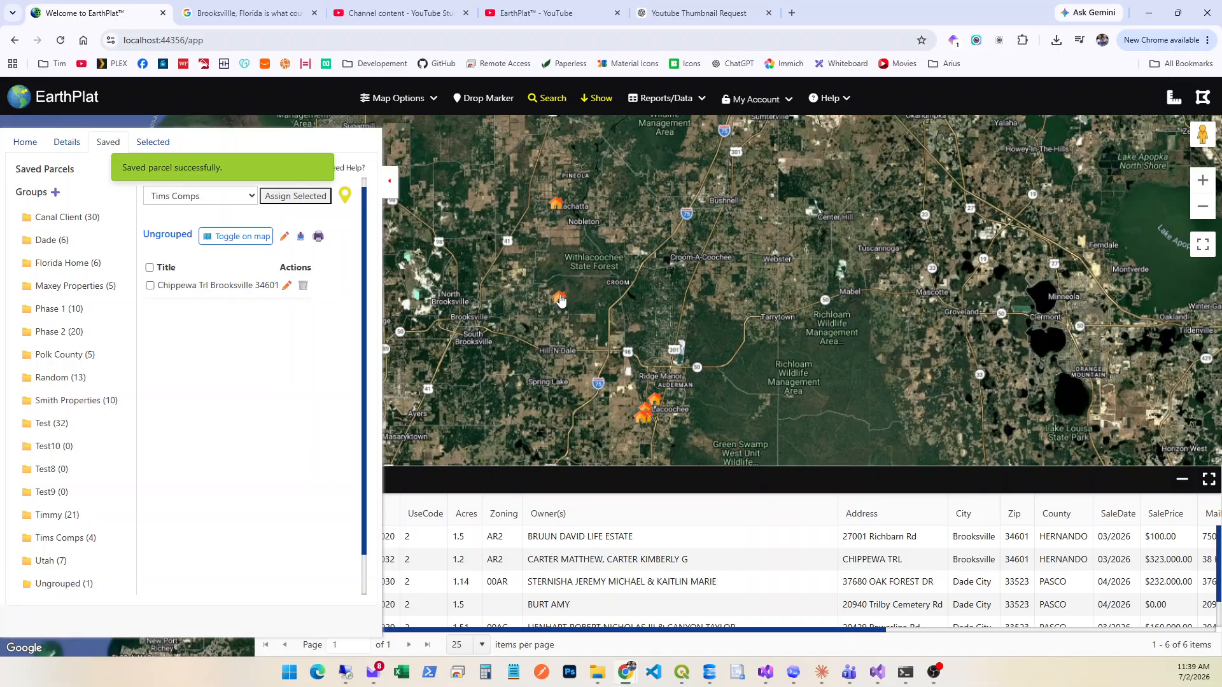
{"action": "scroll", "coordinate": [654, 398], "scroll_direction": "up", "scroll_amount": 2}
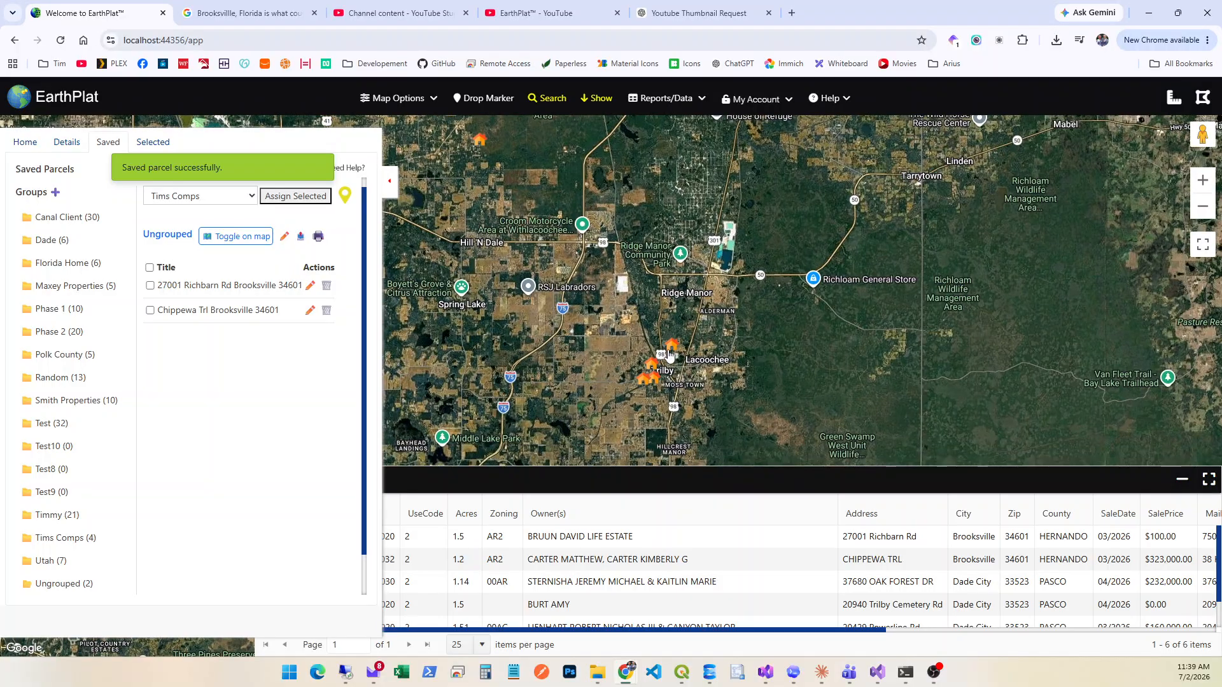
{"action": "right_click", "coordinate": [670, 350]}
{"action": "right_click", "coordinate": [651, 368]}
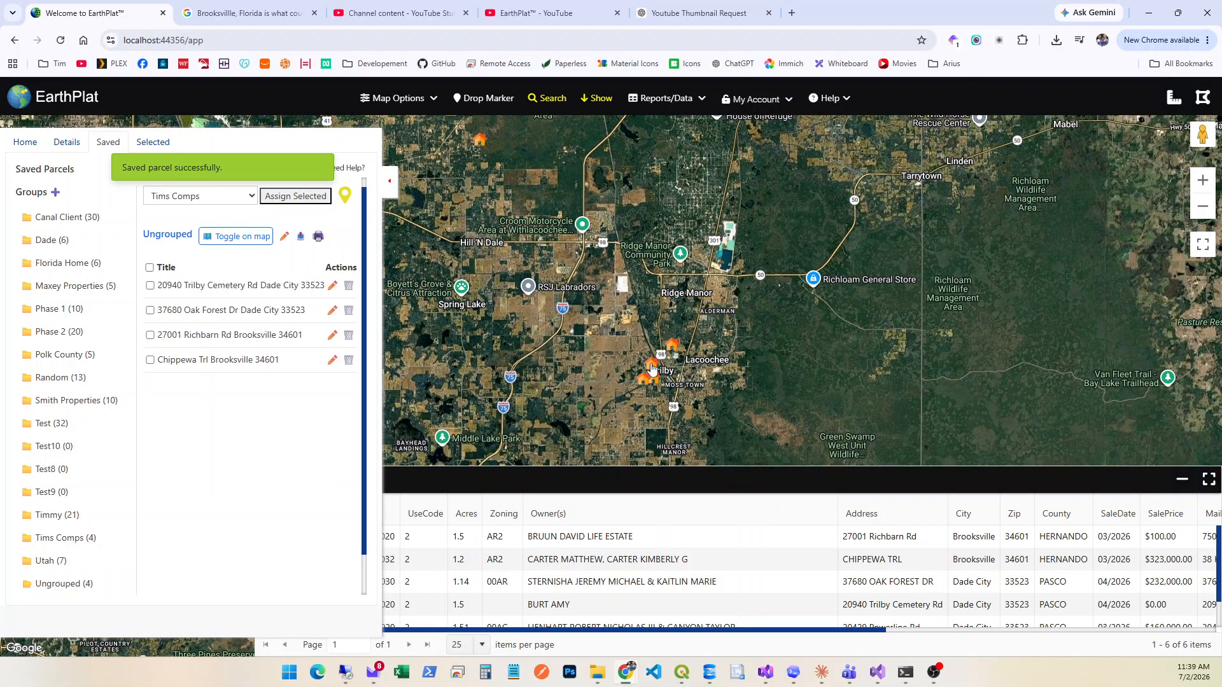
{"action": "right_click", "coordinate": [649, 381]}
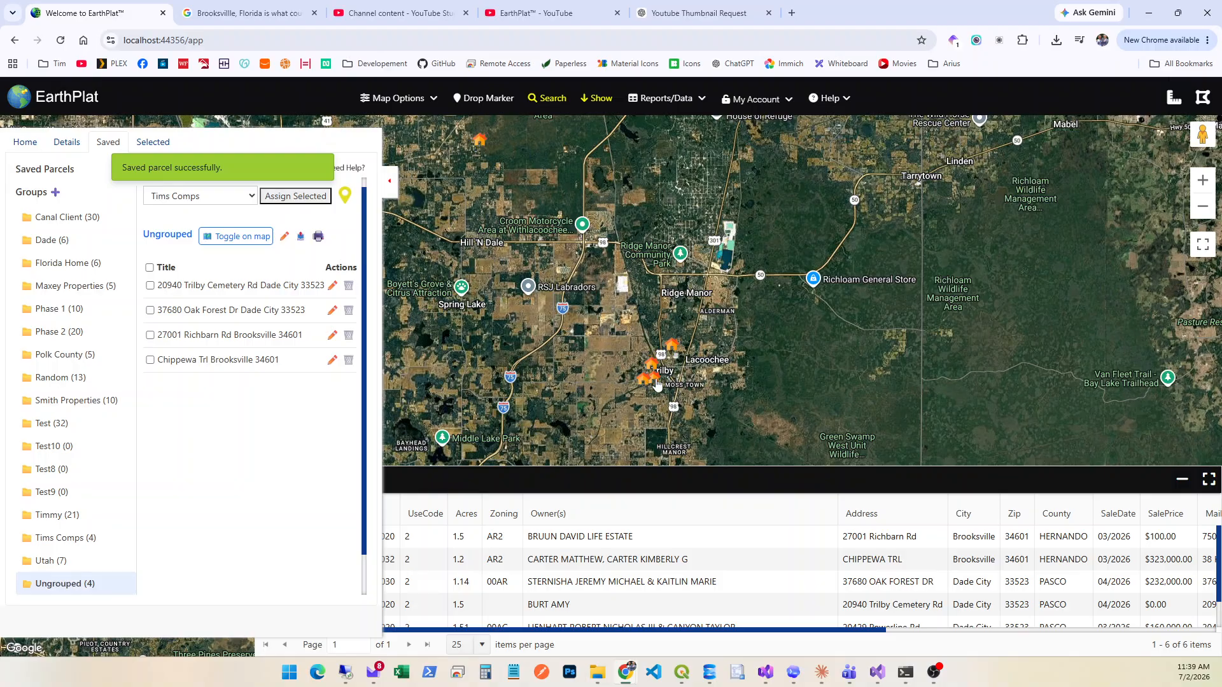
{"action": "right_click", "coordinate": [657, 382]}
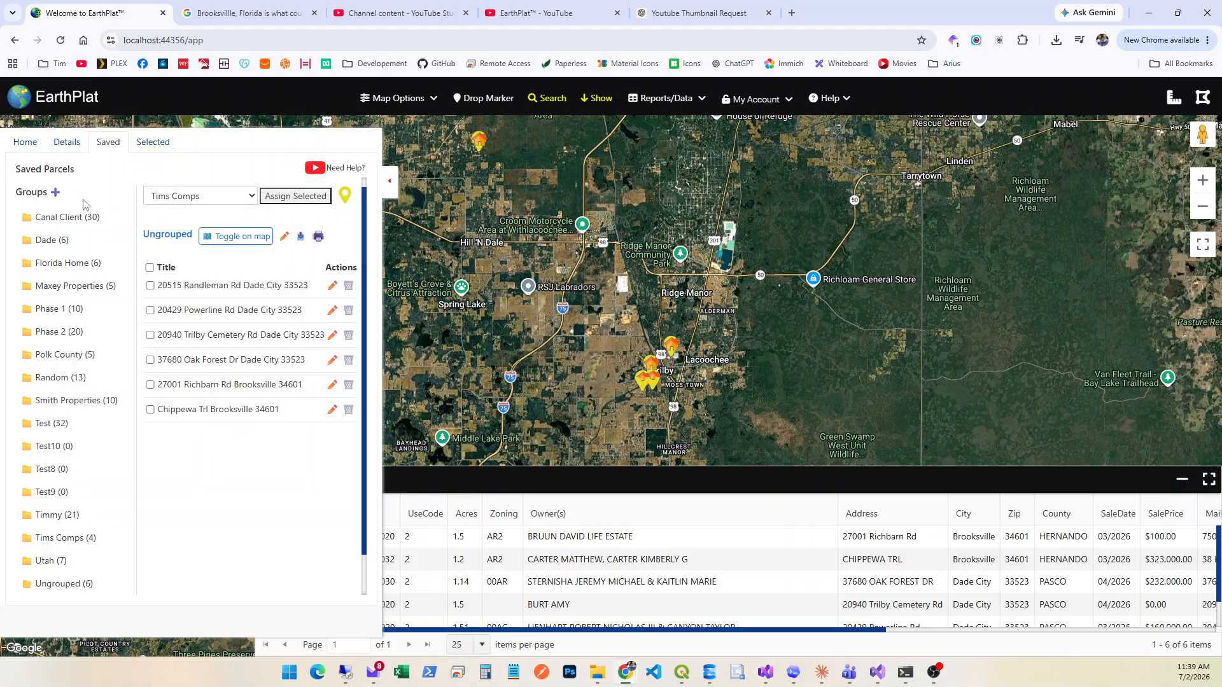
Create a new saved-parcel group named "Tims Comps2", keeping the preselected purple marker color.
{"action": "left_click", "coordinate": [56, 193]}
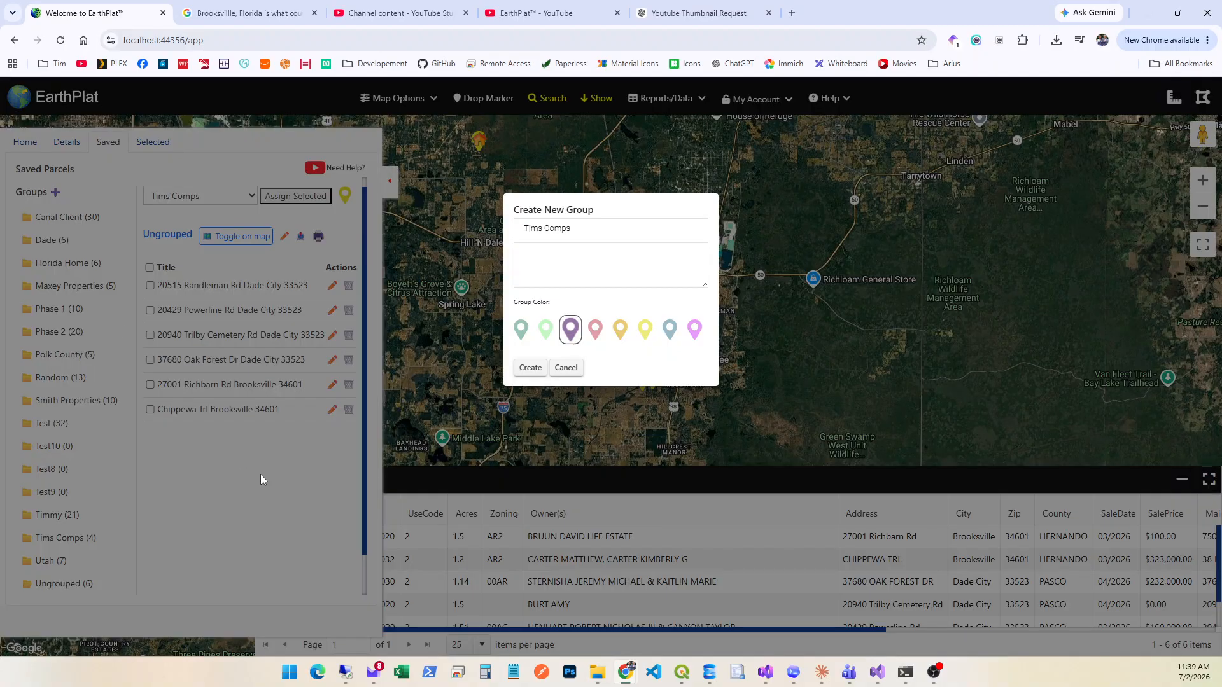
{"action": "left_click", "coordinate": [592, 230]}
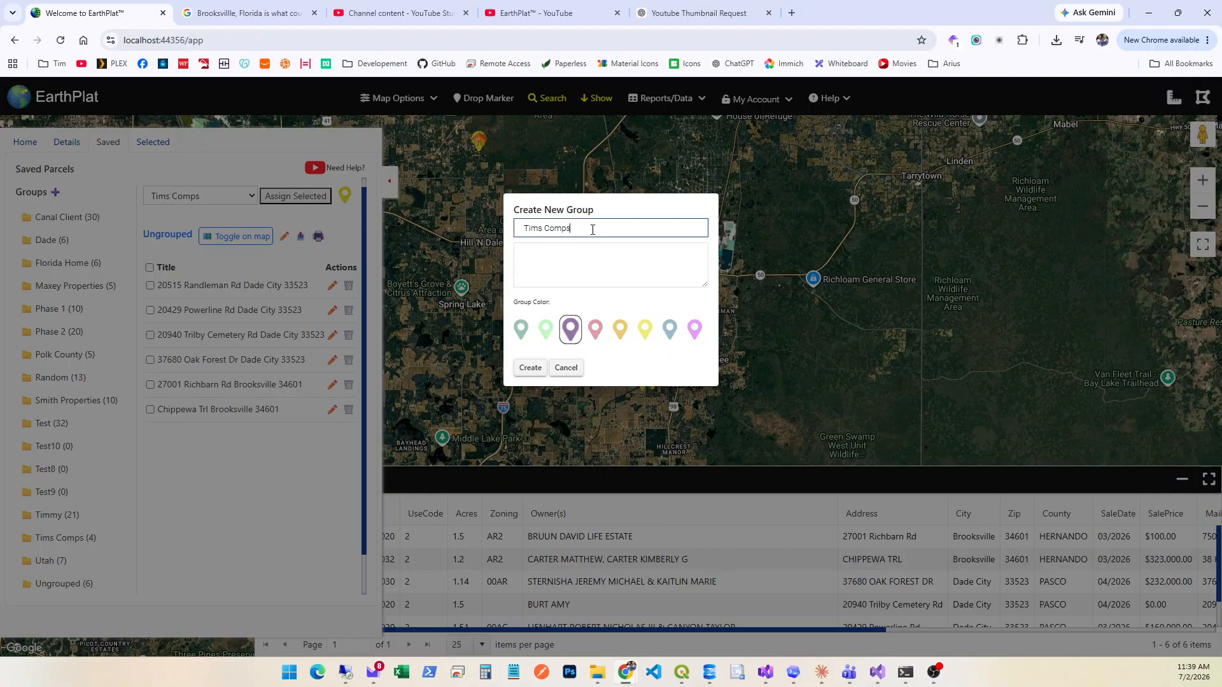
{"action": "left_click", "coordinate": [533, 367]}
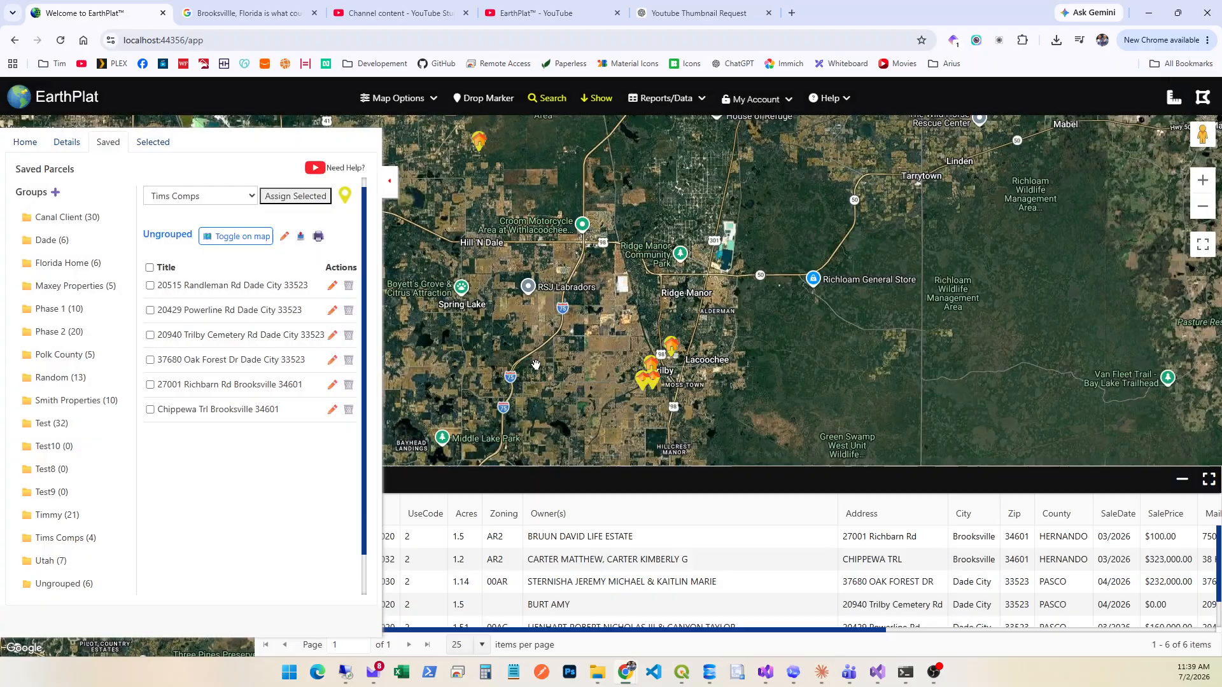
Assign all ungrouped saved parcels to the Tims Comps2 group.
{"action": "left_click", "coordinate": [150, 267]}
{"action": "left_click", "coordinate": [249, 196]}
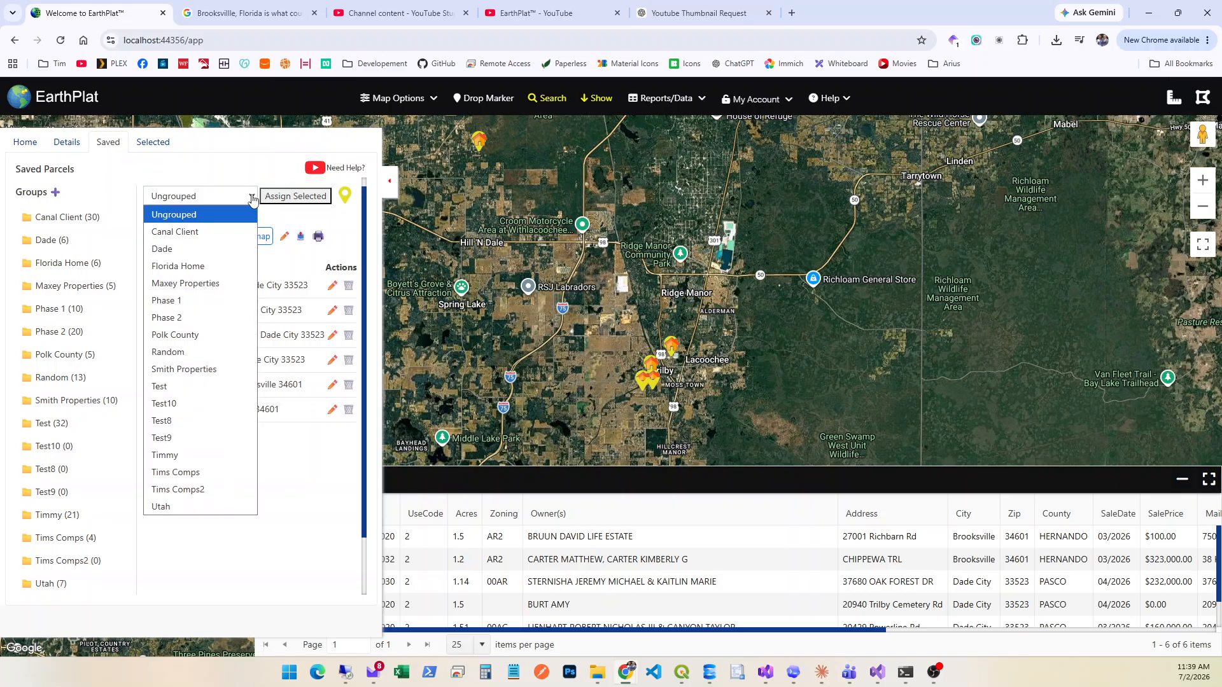
{"action": "left_click", "coordinate": [172, 490]}
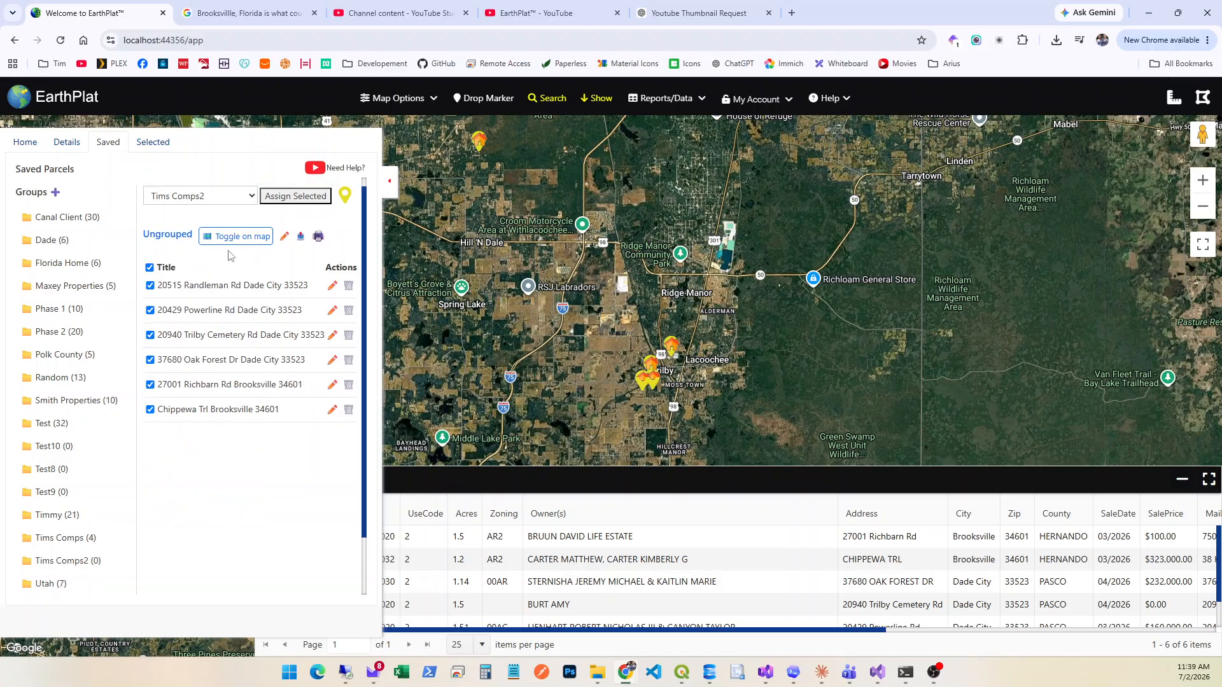
{"action": "left_click", "coordinate": [288, 198]}
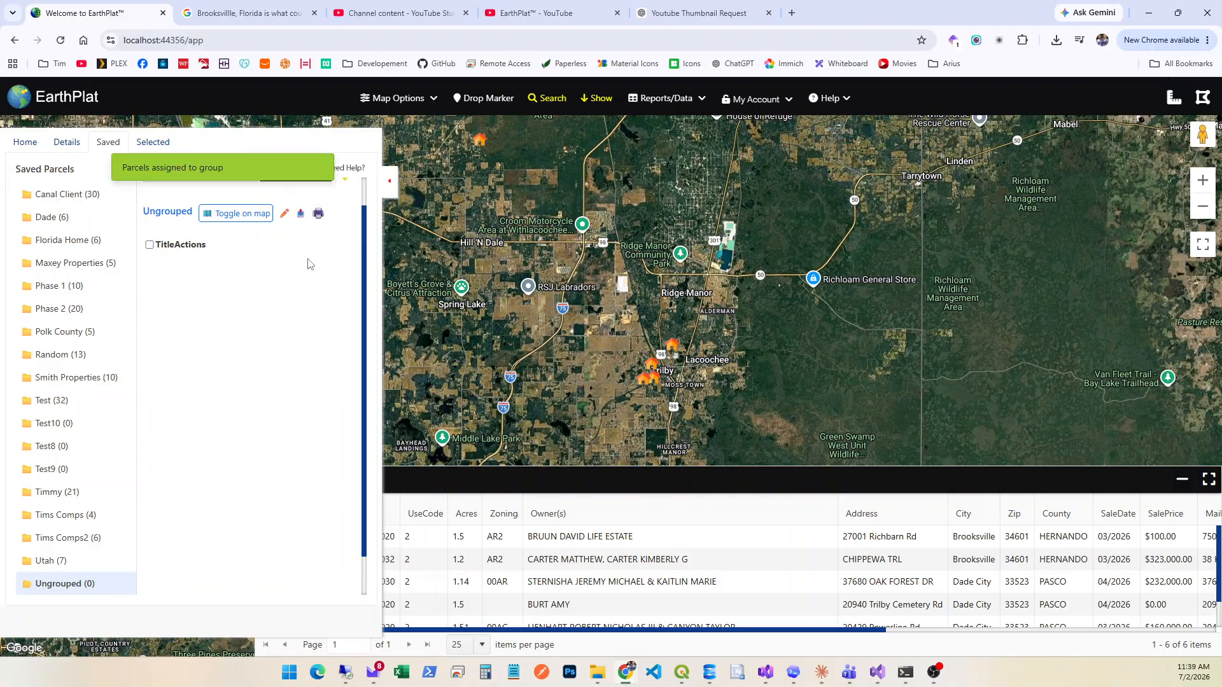
Open the Tims Comps2 group's printable report, preview it with Save as PDF as the destination, and close it without saving.
{"action": "left_click", "coordinate": [70, 537]}
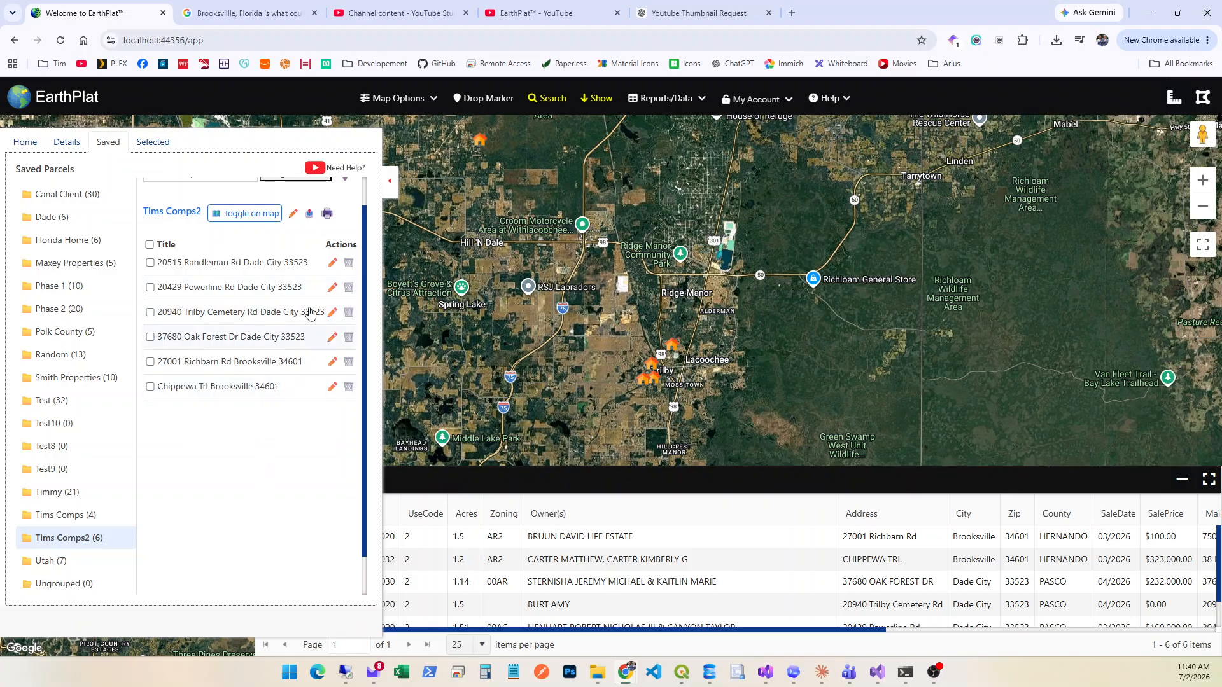
{"action": "left_click", "coordinate": [327, 214]}
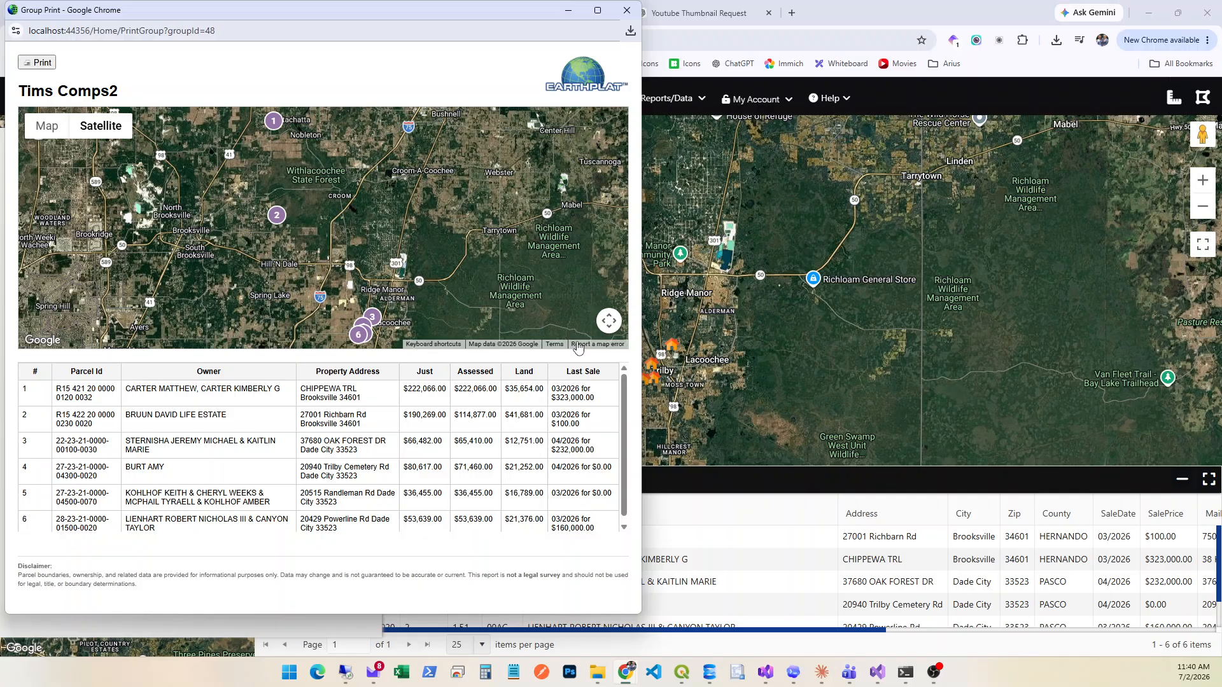
{"action": "left_click", "coordinate": [26, 65]}
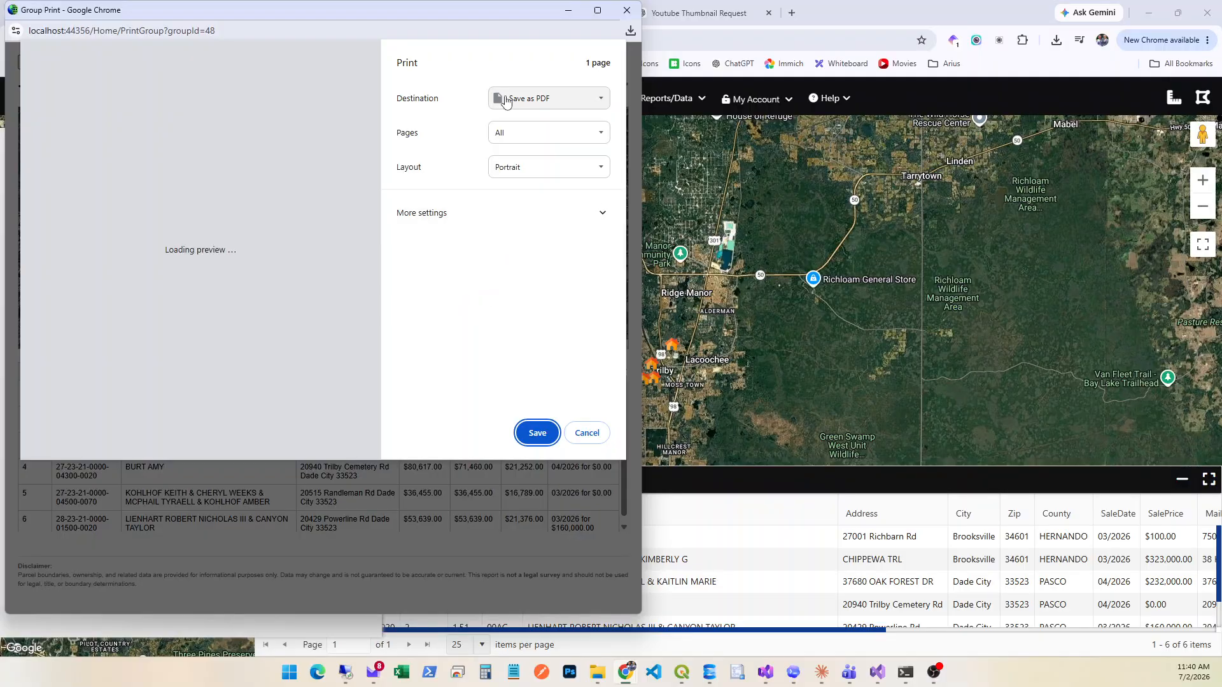
{"action": "left_click", "coordinate": [551, 99]}
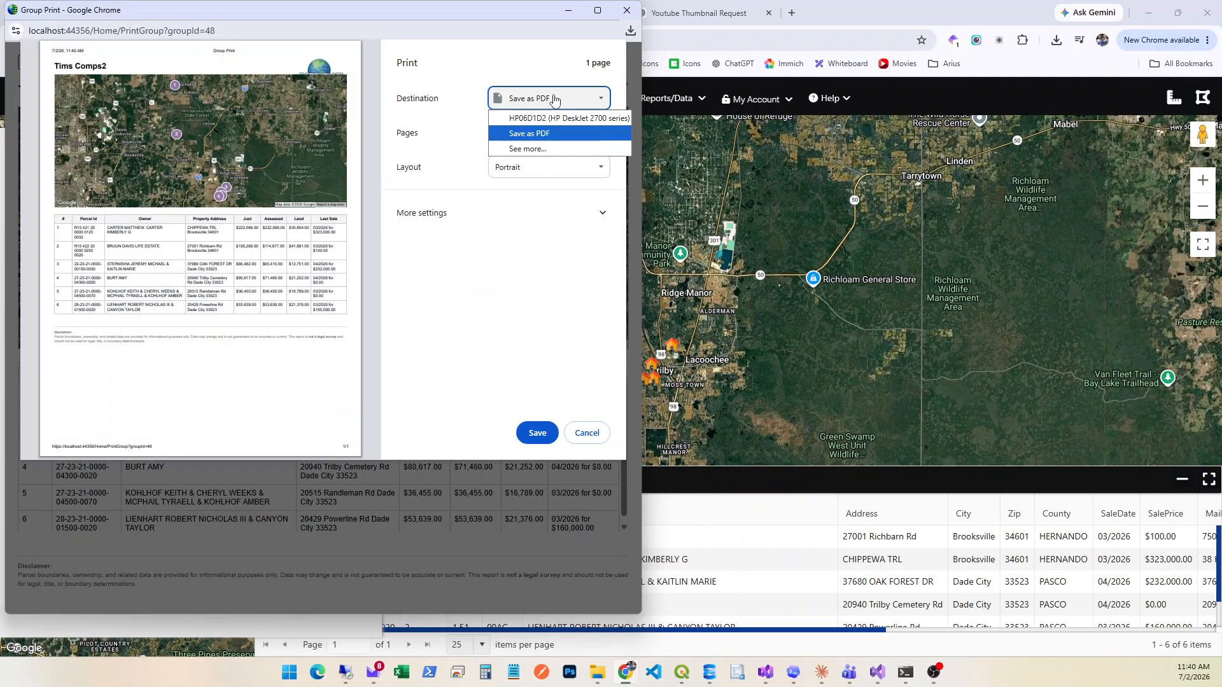
{"action": "left_click", "coordinate": [527, 134]}
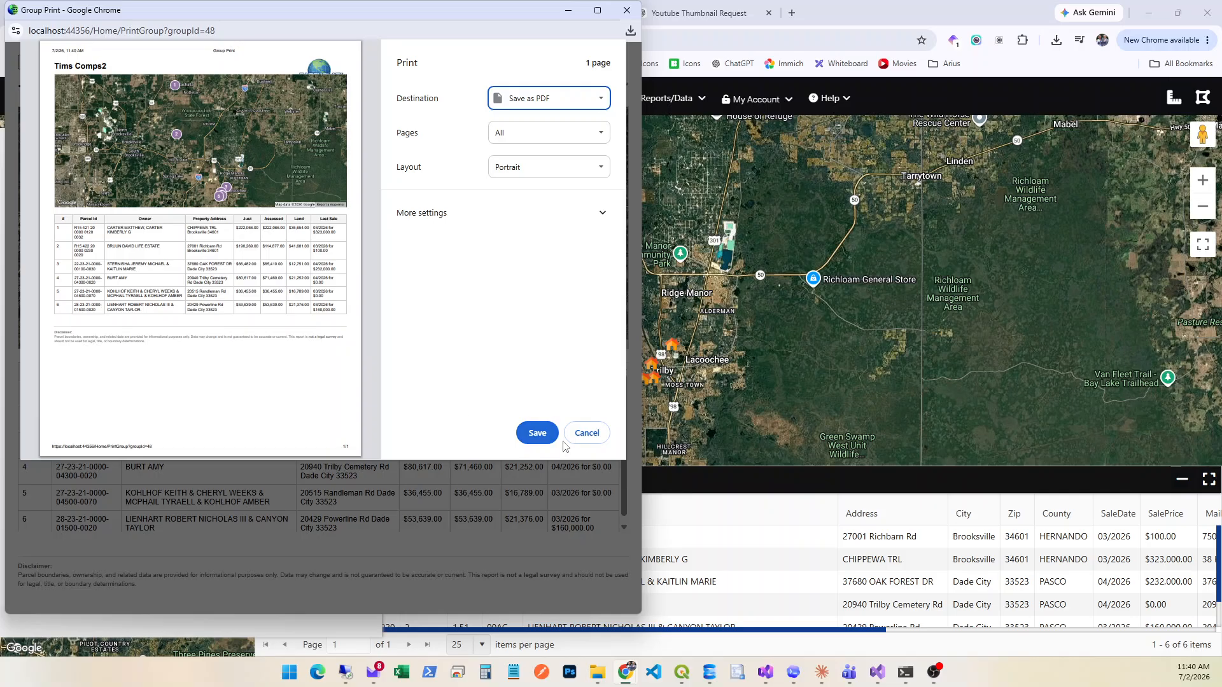
{"action": "left_click", "coordinate": [588, 436]}
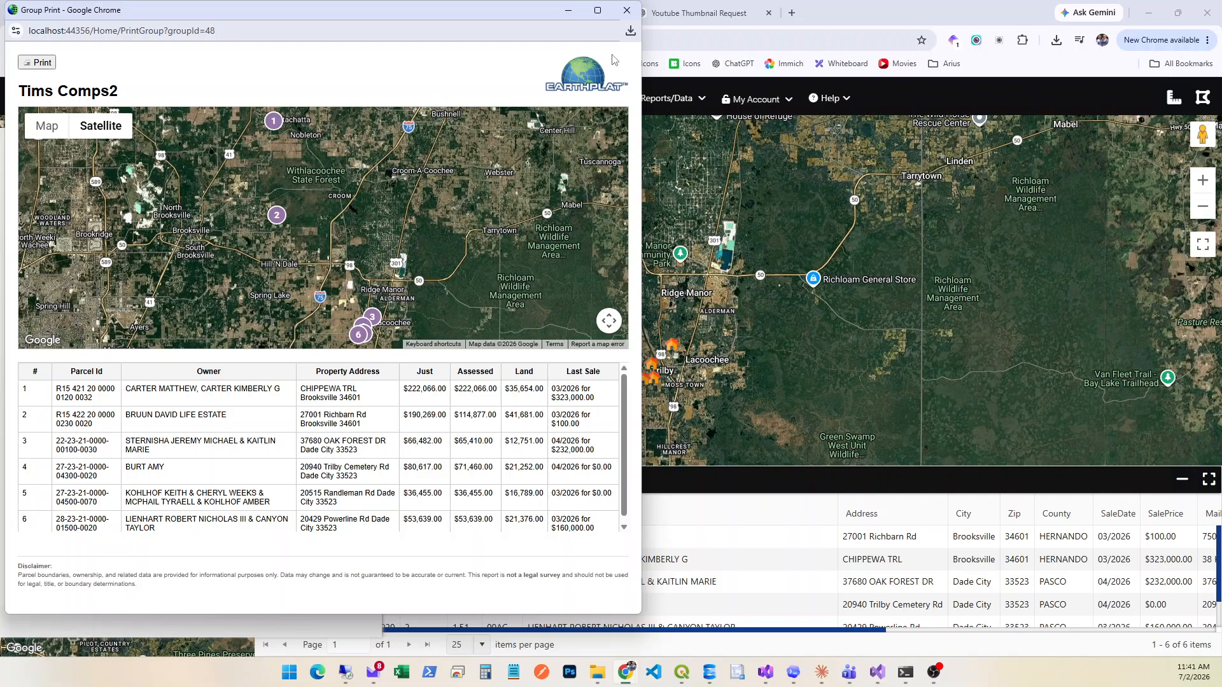
{"action": "left_click", "coordinate": [627, 10]}
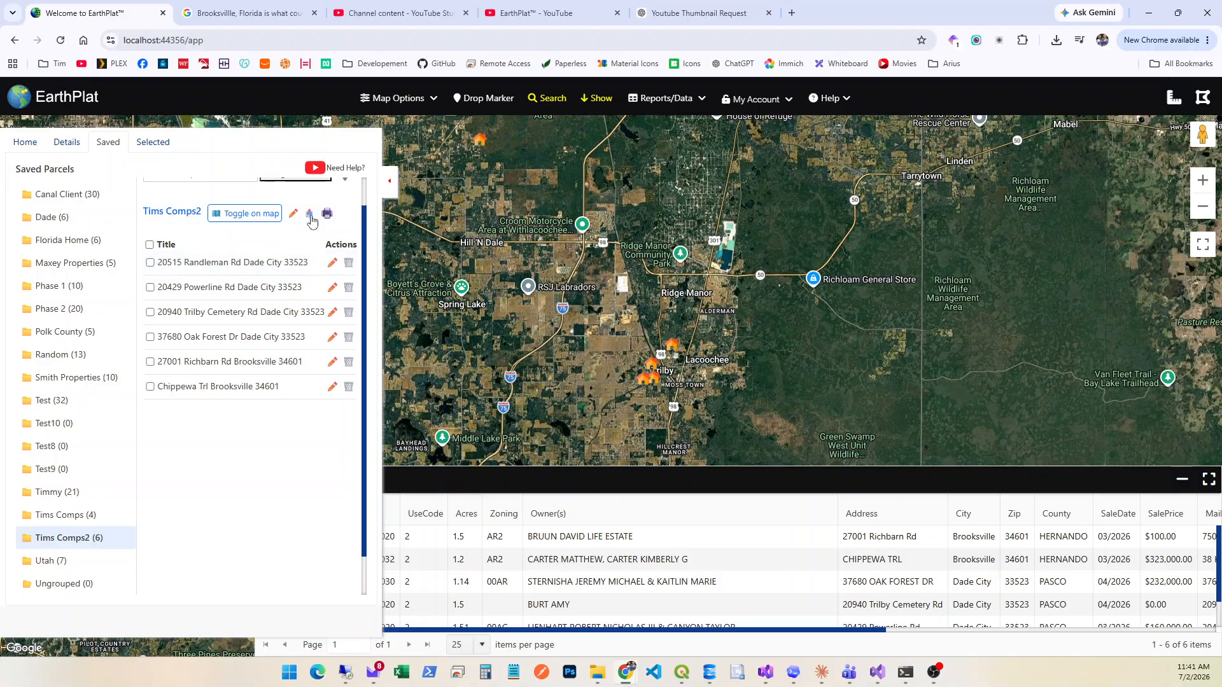
Open the export options for the Tims Comps2 group, check the available file formats, and cancel without exporting.
{"action": "left_click", "coordinate": [311, 214]}
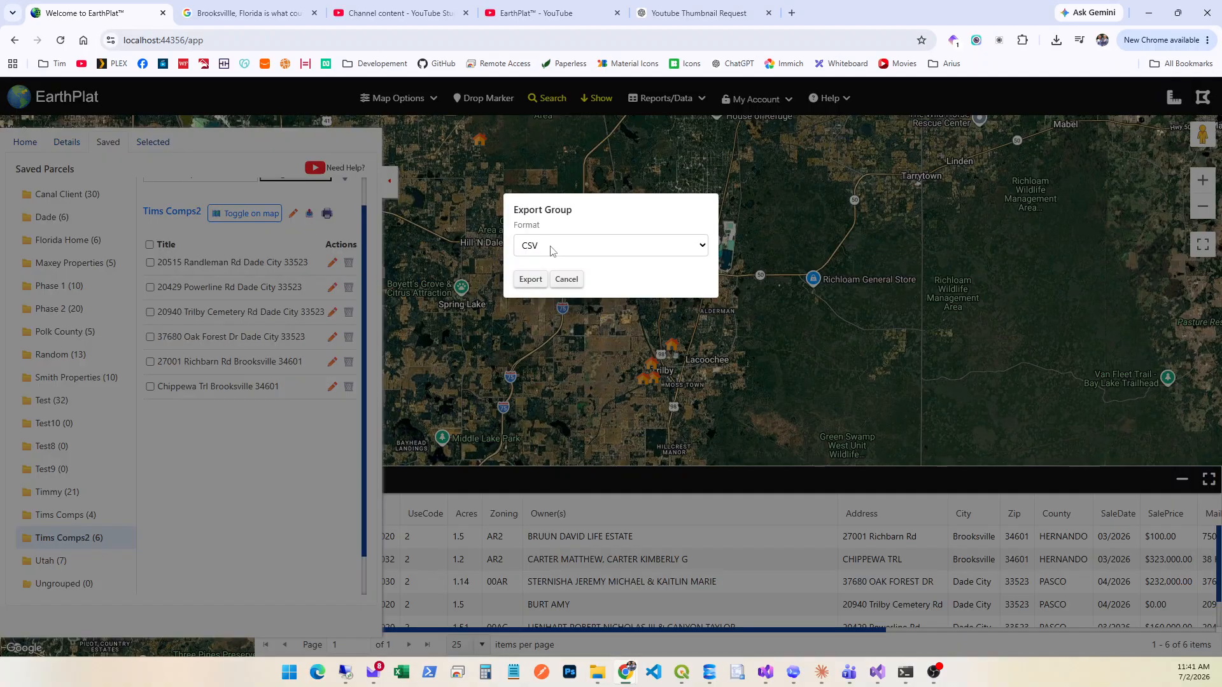
{"action": "left_click", "coordinate": [528, 252]}
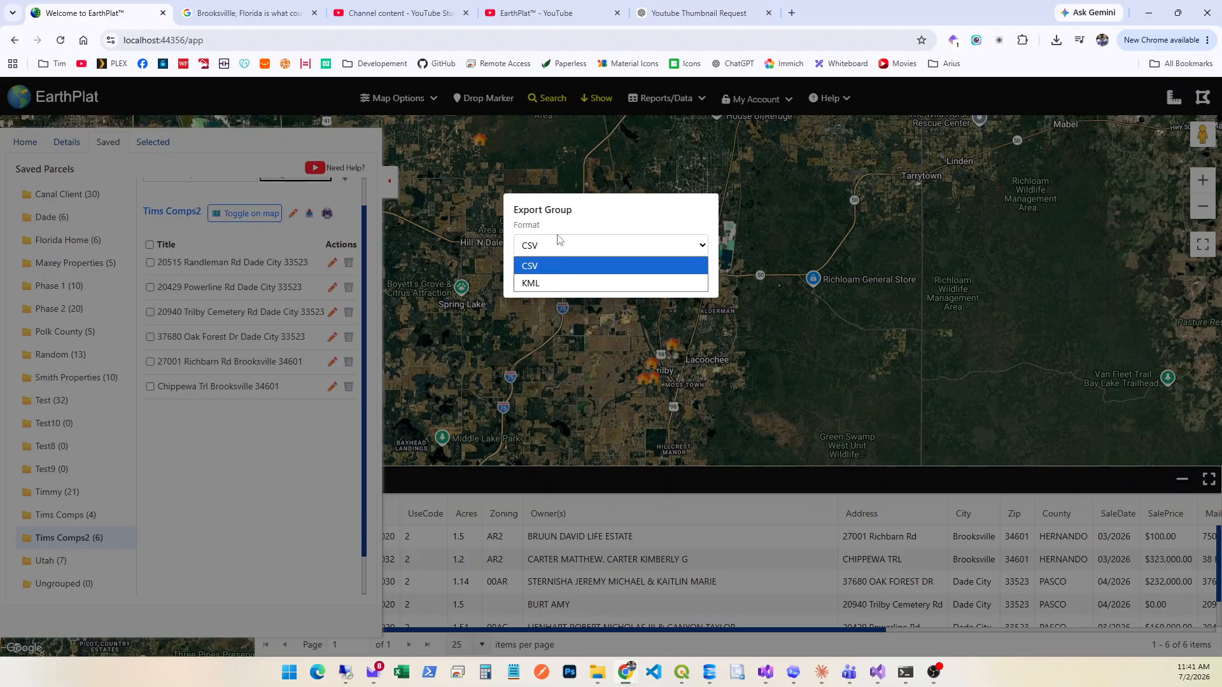
{"action": "left_click", "coordinate": [605, 212]}
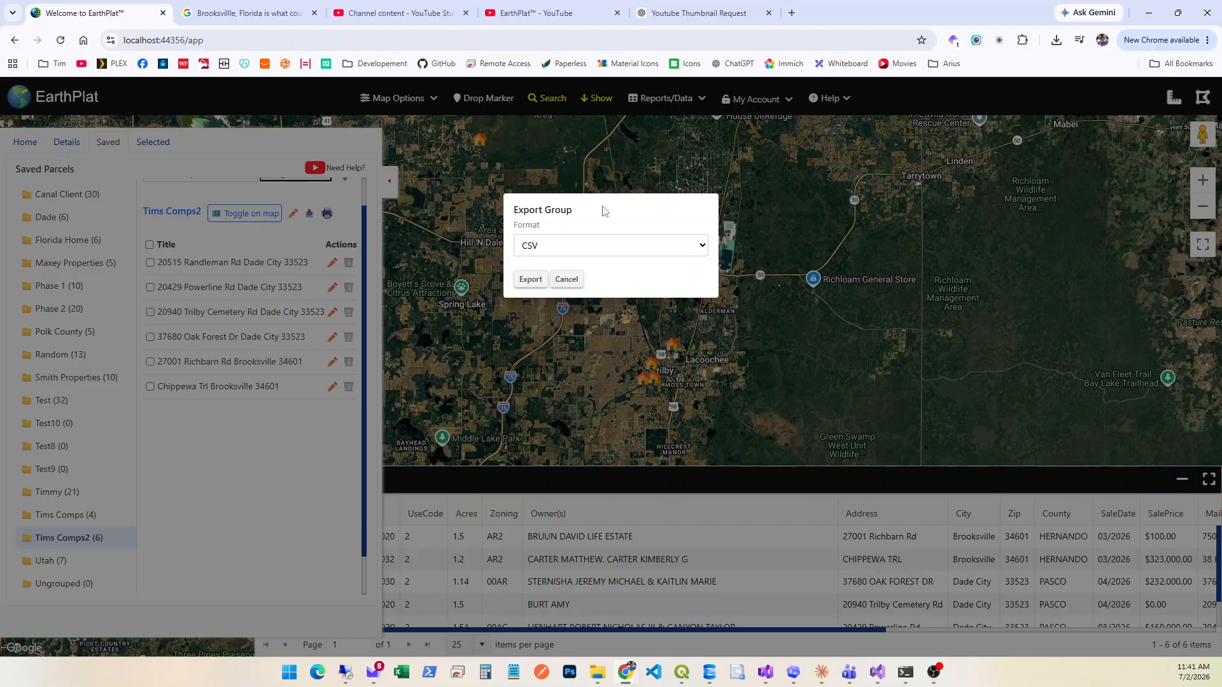
{"action": "left_click", "coordinate": [568, 284]}
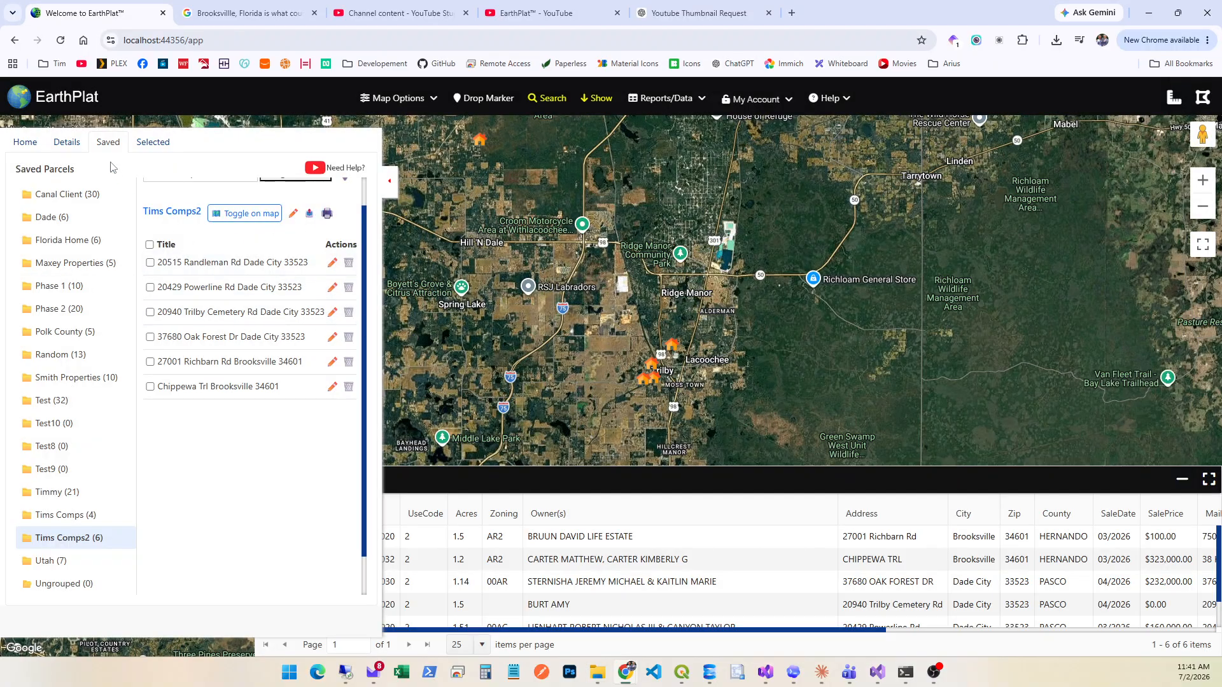
Run a comparable sales search from the first listed parcel with a 5-mile radius, 6-month range, and the similar property types restriction off.
{"action": "left_click", "coordinate": [66, 146]}
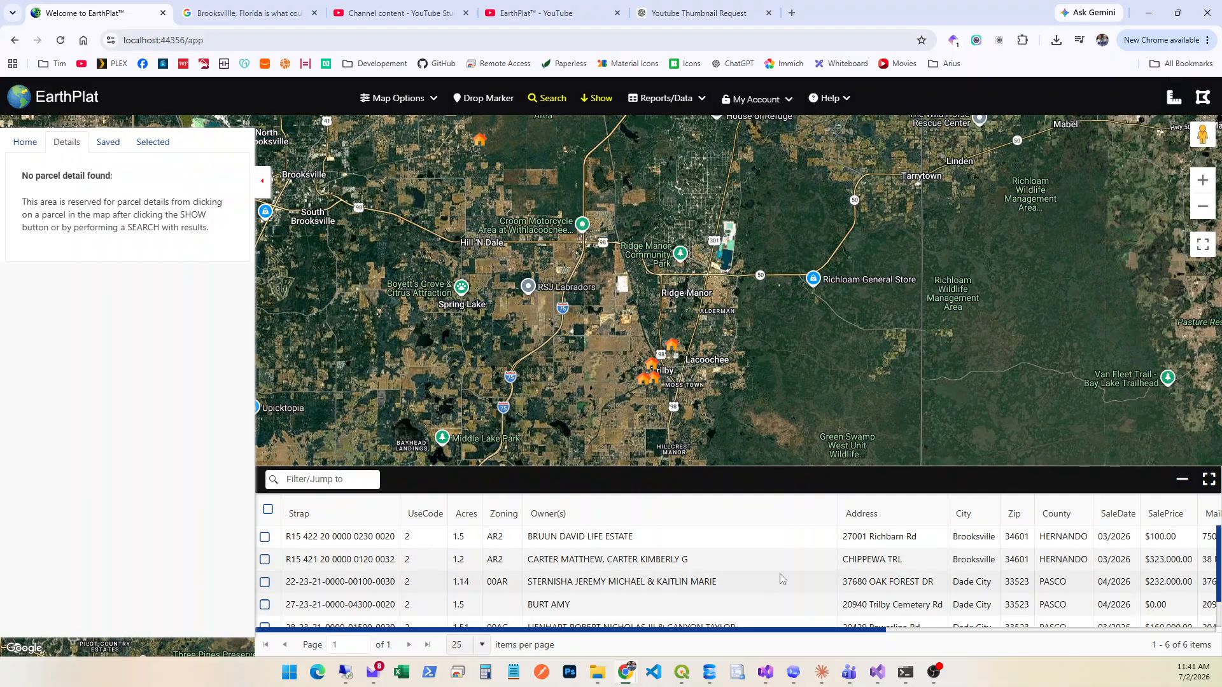
{"action": "left_click", "coordinate": [782, 529]}
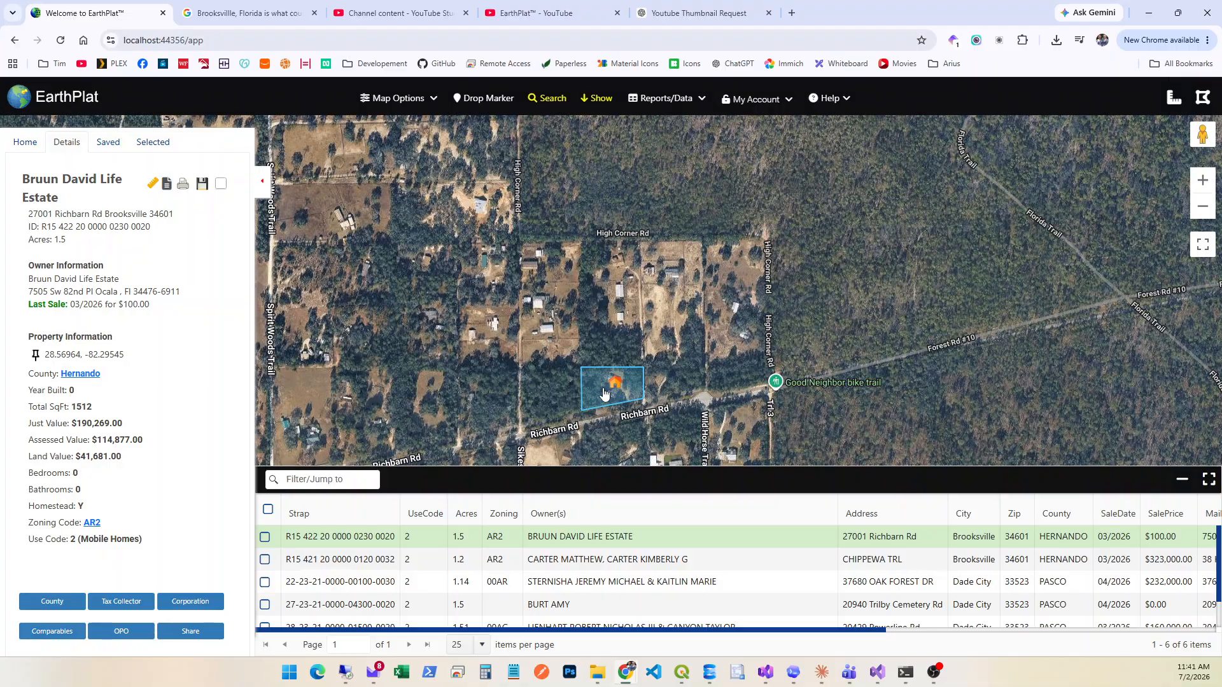
{"action": "left_click", "coordinate": [36, 632]}
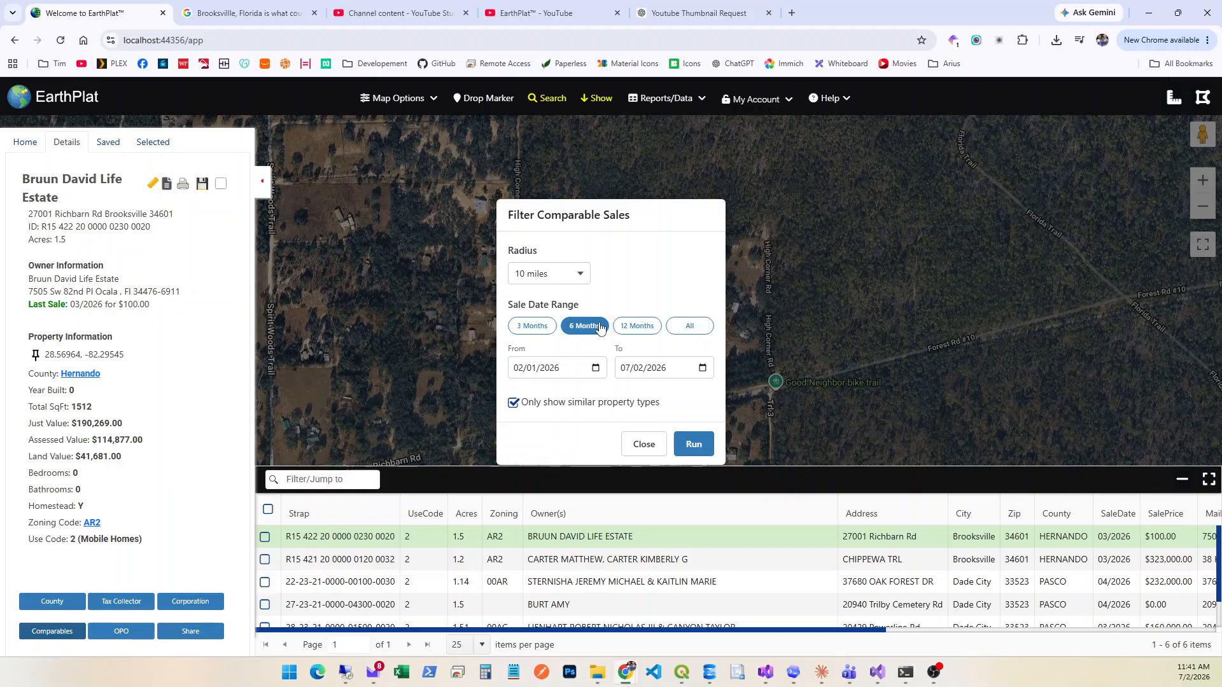
{"action": "left_click", "coordinate": [572, 278]}
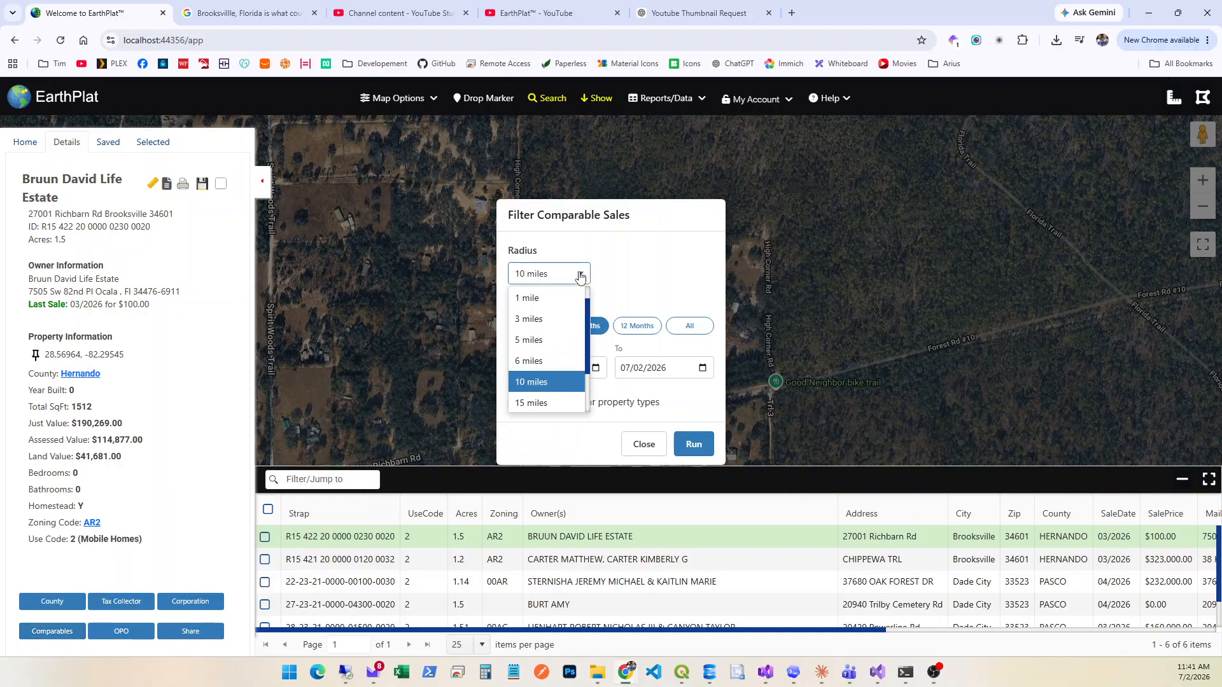
{"action": "left_click", "coordinate": [527, 342]}
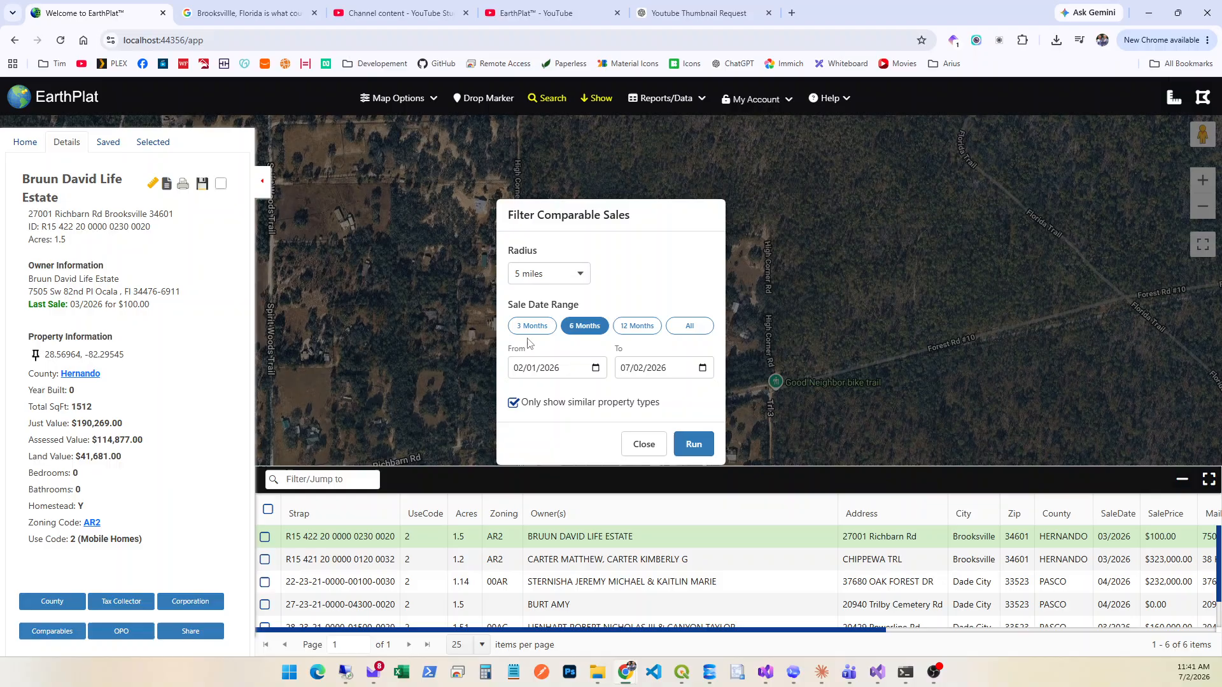
{"action": "left_click", "coordinate": [513, 404]}
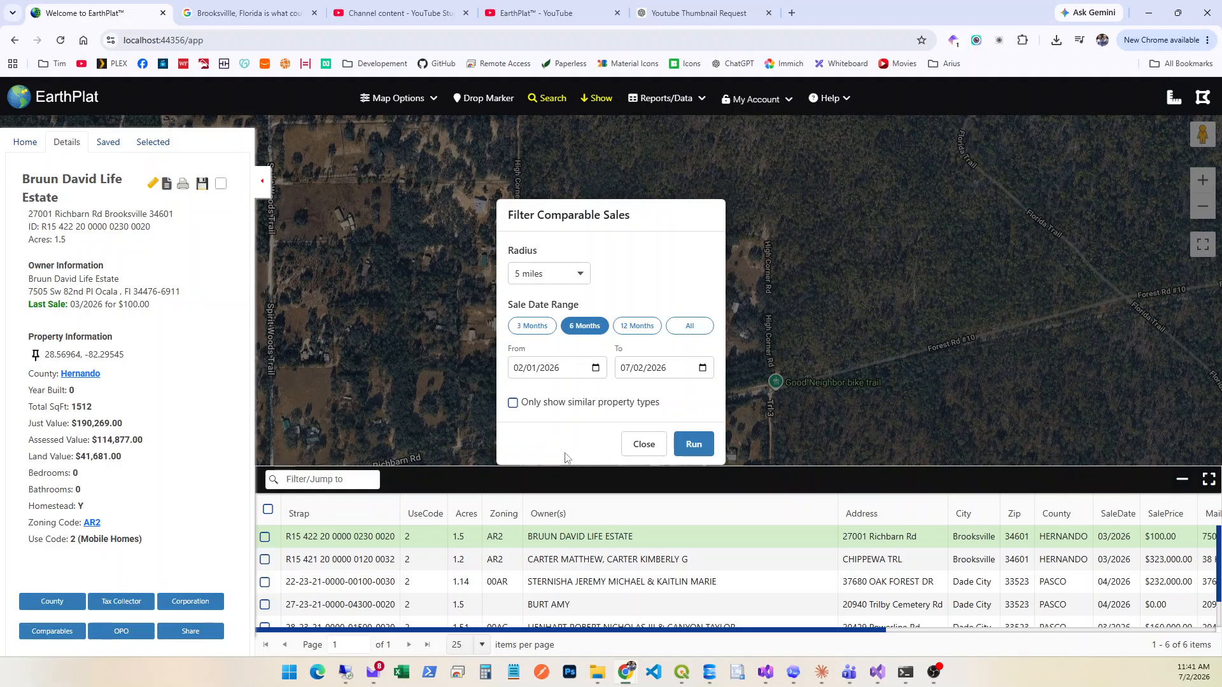
{"action": "left_click", "coordinate": [693, 444]}
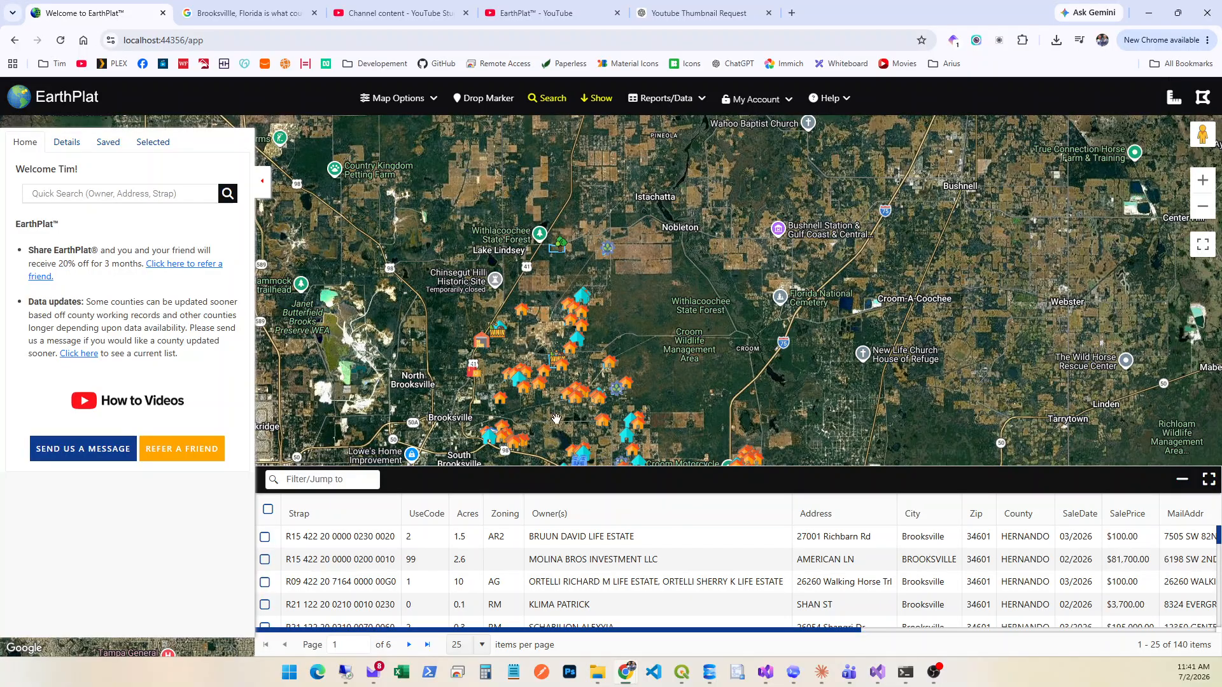
Examine the distribution and types of comparable sale markers around the subject parcel on the map.
{"action": "left_click_drag", "start_coordinate": [557, 423], "coordinate": [552, 318]}
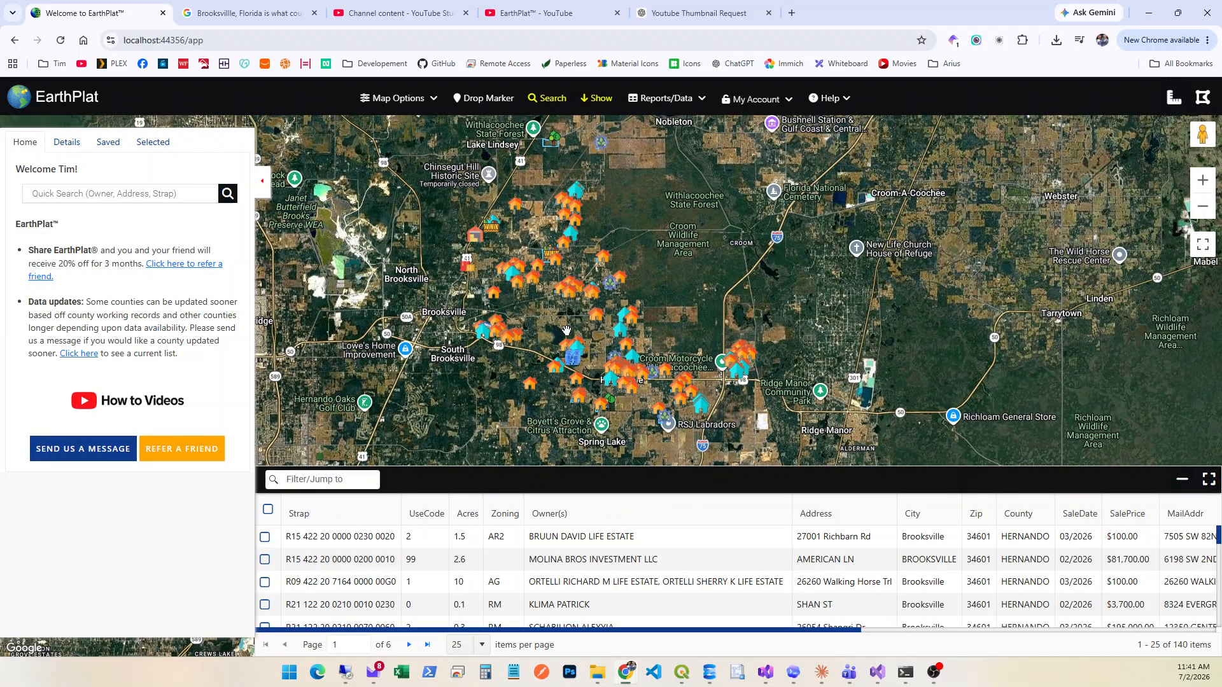
{"action": "scroll", "coordinate": [559, 394], "scroll_direction": "up", "scroll_amount": 2}
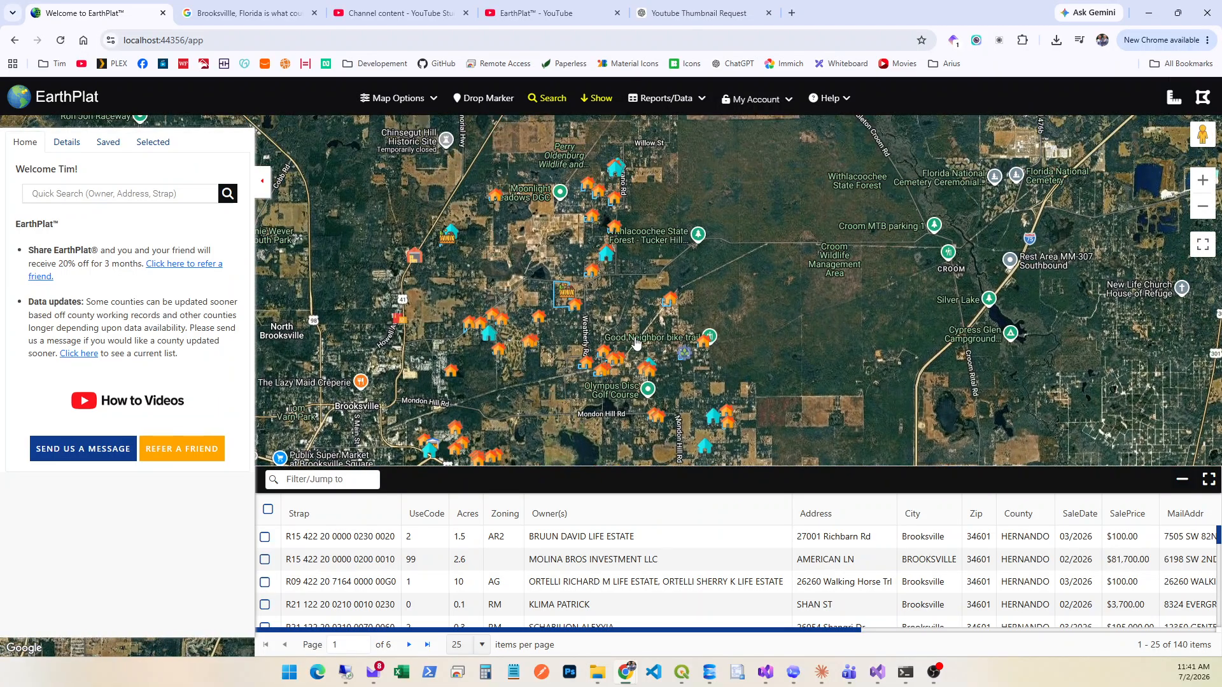
{"action": "scroll", "coordinate": [647, 326], "scroll_direction": "up", "scroll_amount": 1}
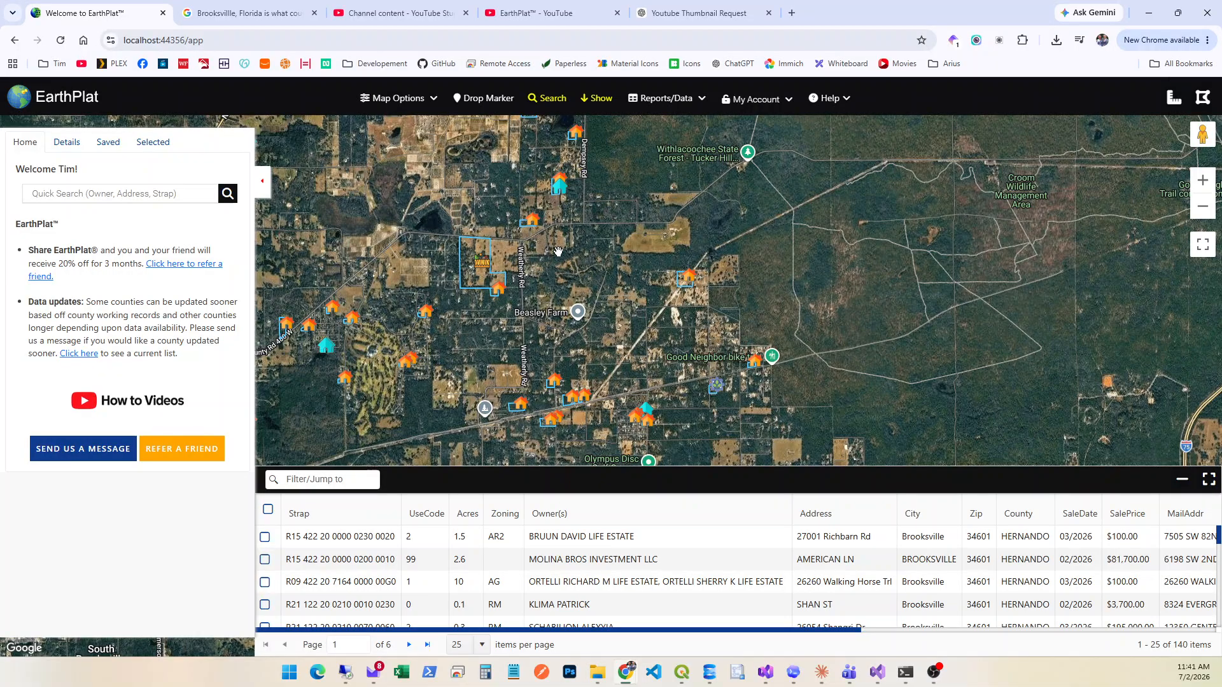
{"action": "left_click_drag", "start_coordinate": [544, 361], "coordinate": [603, 317]}
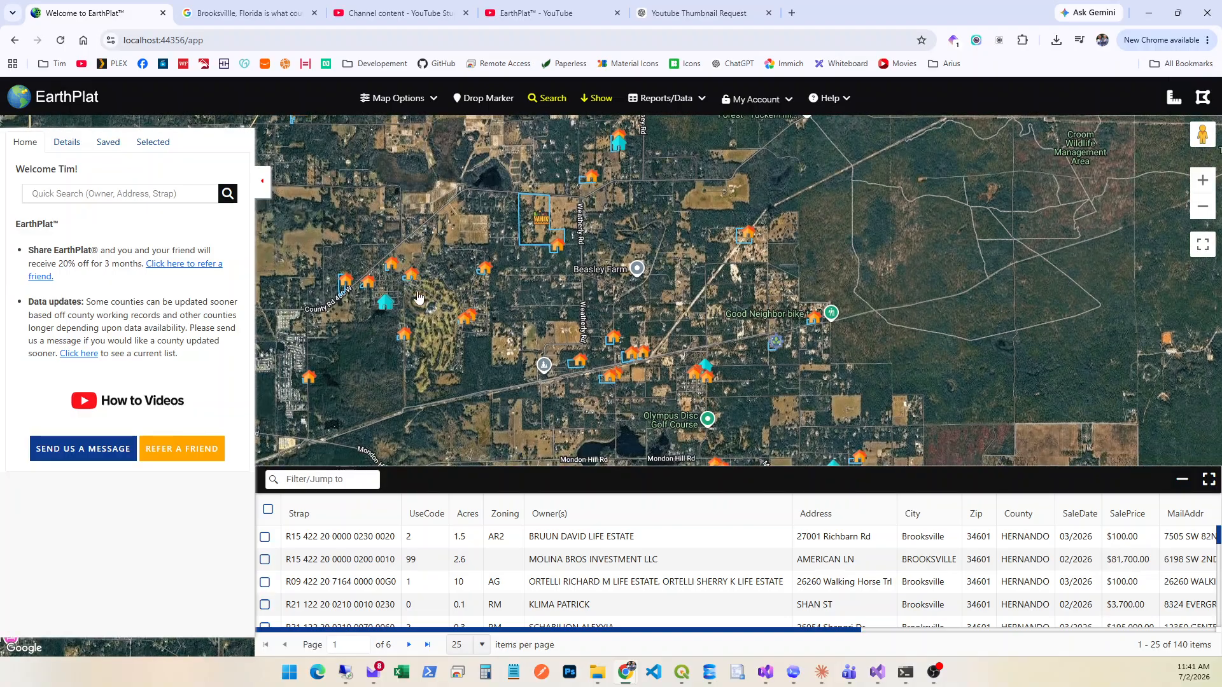
{"action": "scroll", "coordinate": [426, 361], "scroll_direction": "down", "scroll_amount": 3}
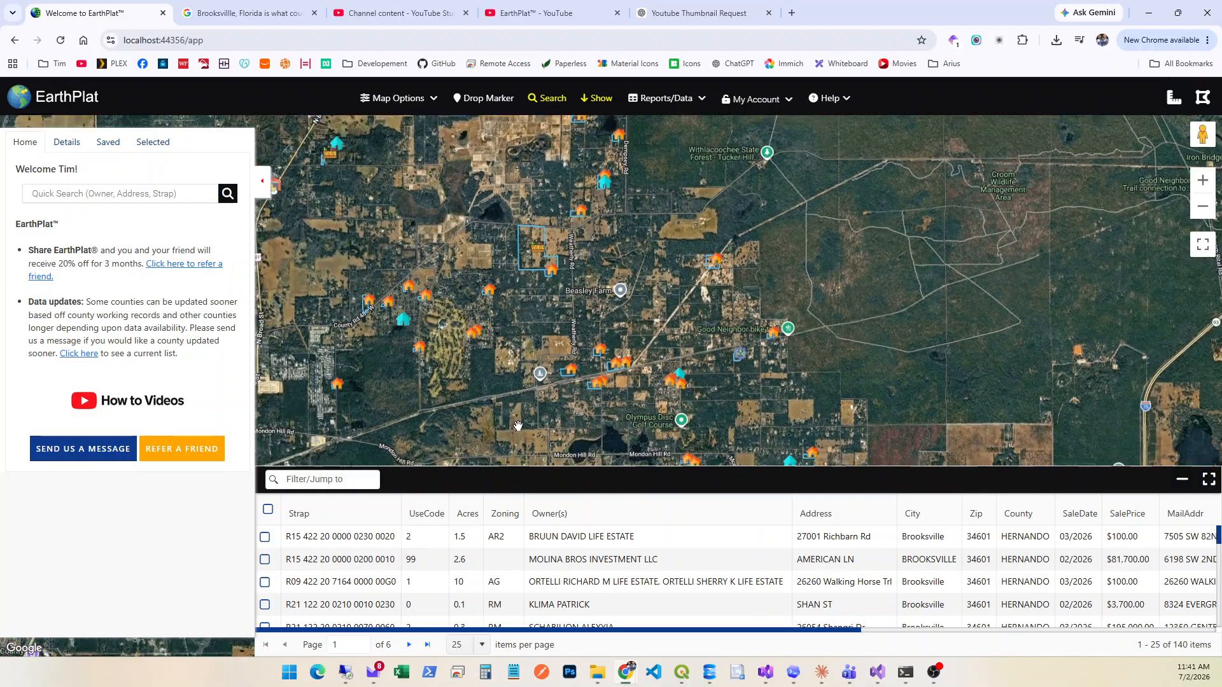
Reopen the comparable sales filter for the first listed parcel, review the start date calendar and radius choices, and close it without running.
{"action": "left_click", "coordinate": [716, 541]}
{"action": "left_click", "coordinate": [40, 633]}
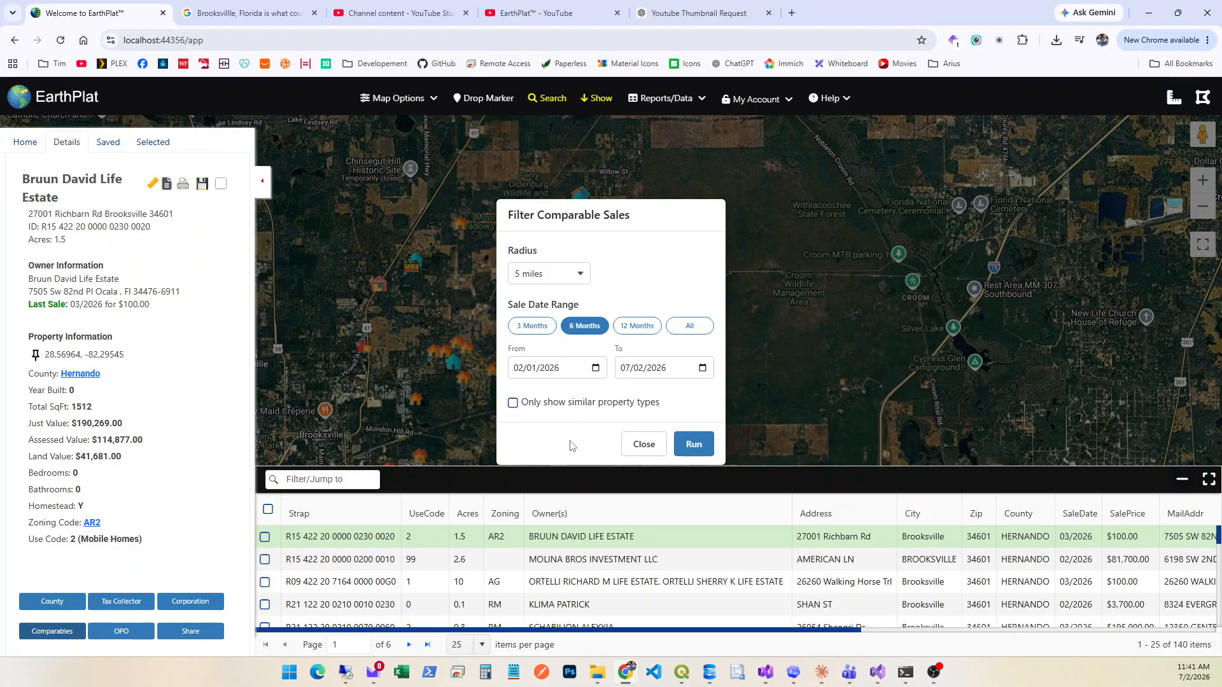
{"action": "left_click", "coordinate": [596, 369]}
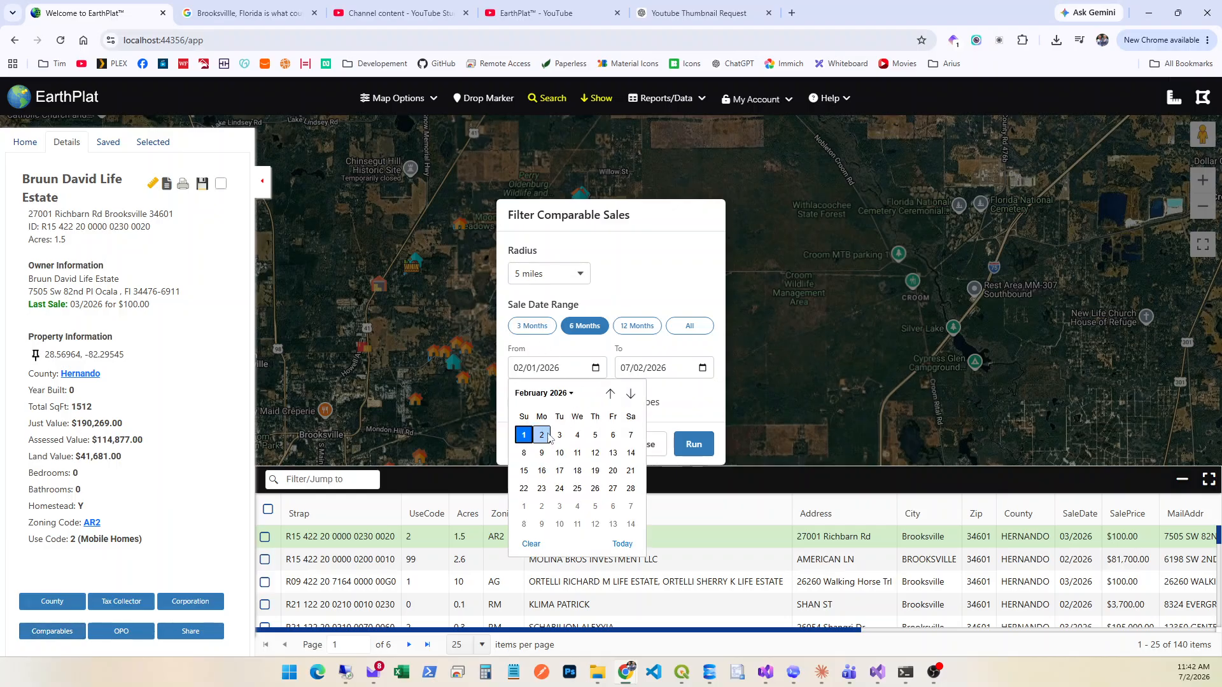
{"action": "left_click", "coordinate": [686, 401]}
{"action": "left_click", "coordinate": [573, 278]}
{"action": "scroll", "coordinate": [538, 357], "scroll_direction": "down", "scroll_amount": 1}
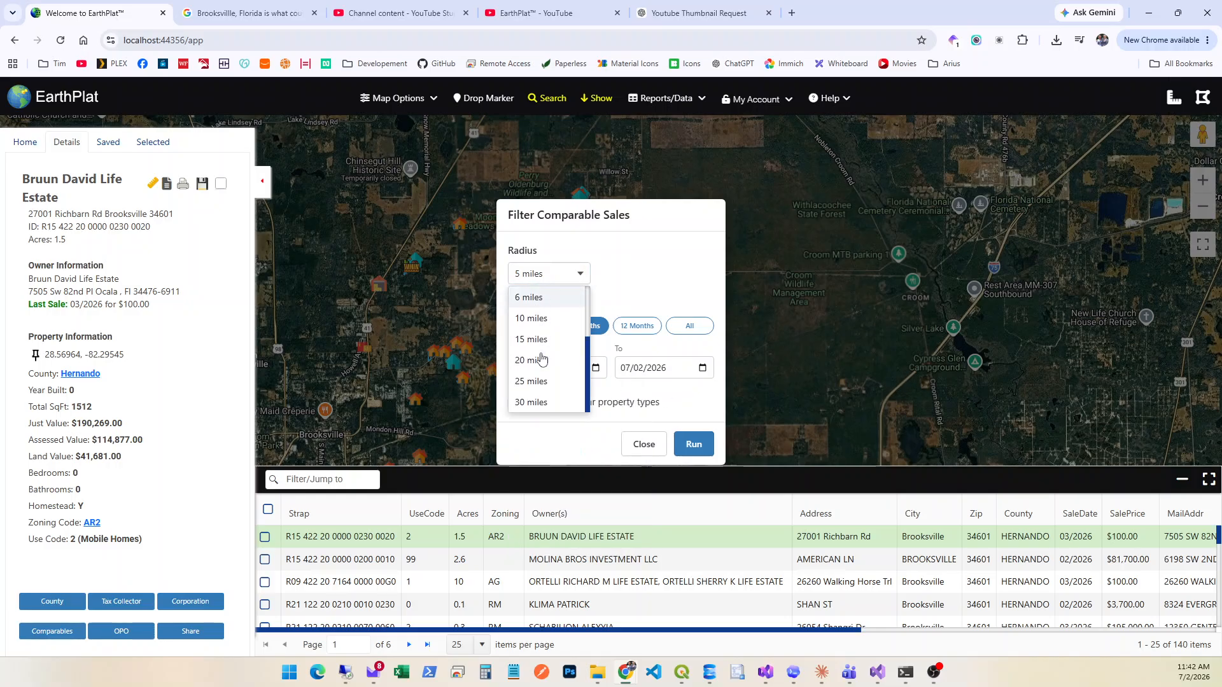
{"action": "left_click", "coordinate": [628, 277]}
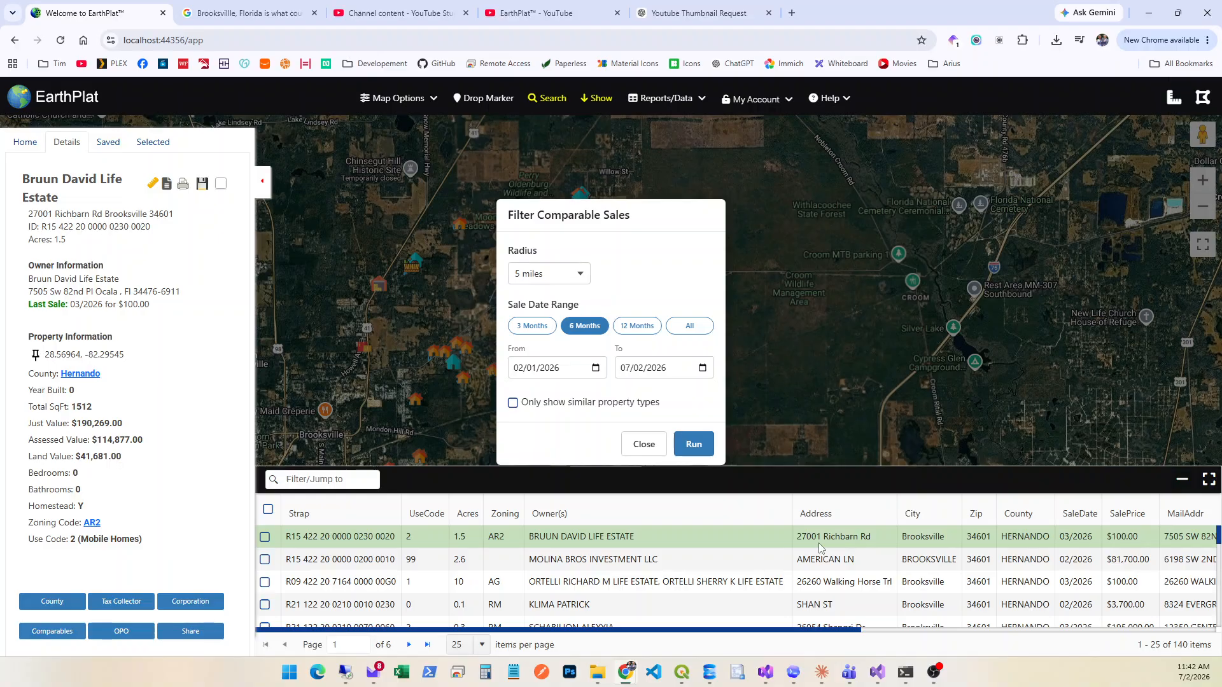
{"action": "left_click", "coordinate": [643, 445]}
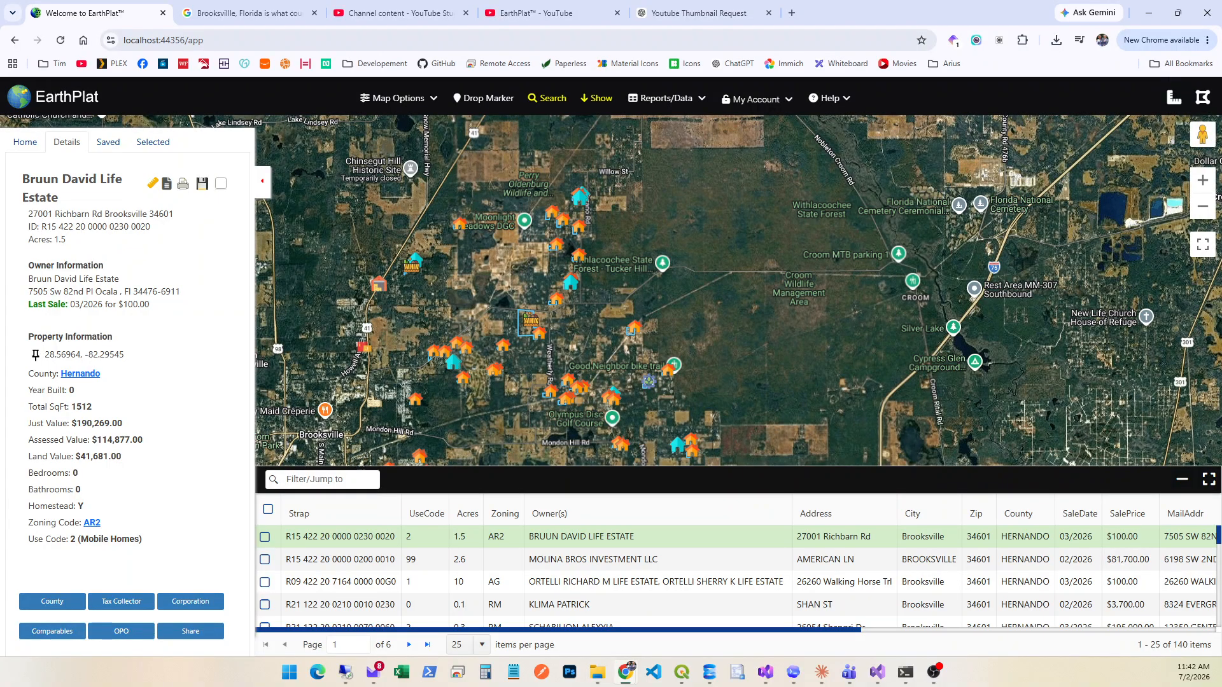